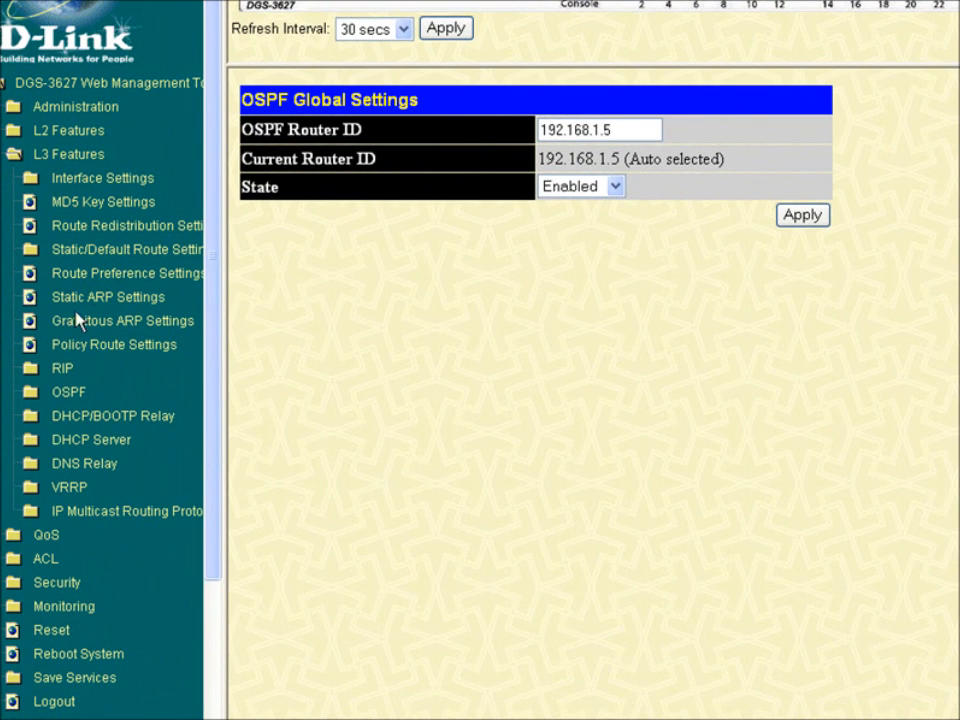
Step: Enable OSPF on interface R1-R3, apply the change and return to the list of OSPF interface entries
click(84, 398)
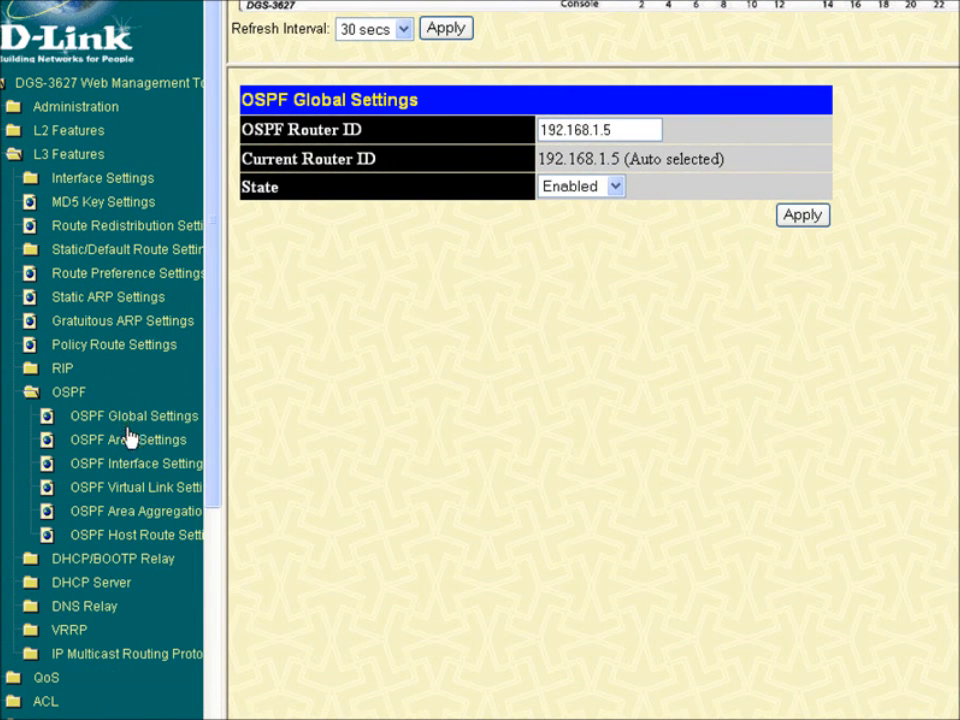
click(130, 466)
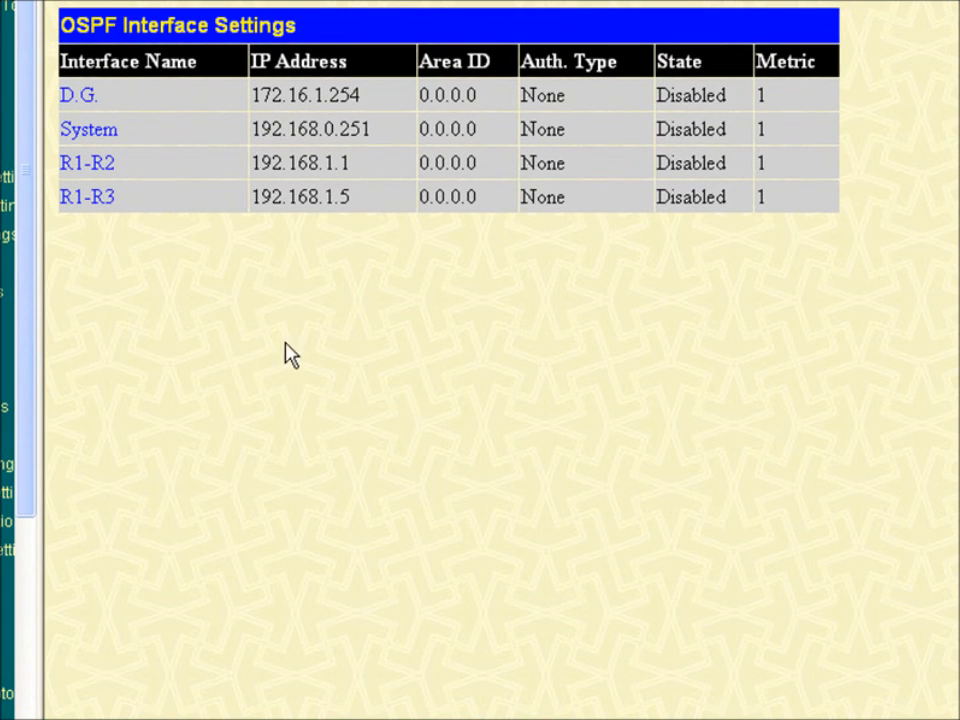
click(80, 198)
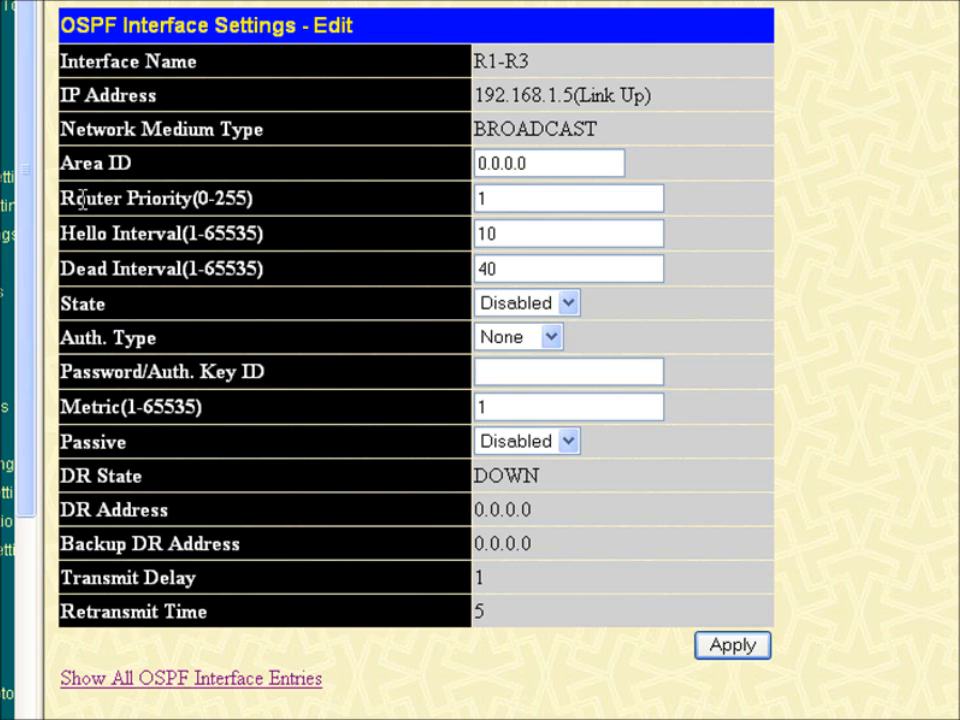
click(570, 305)
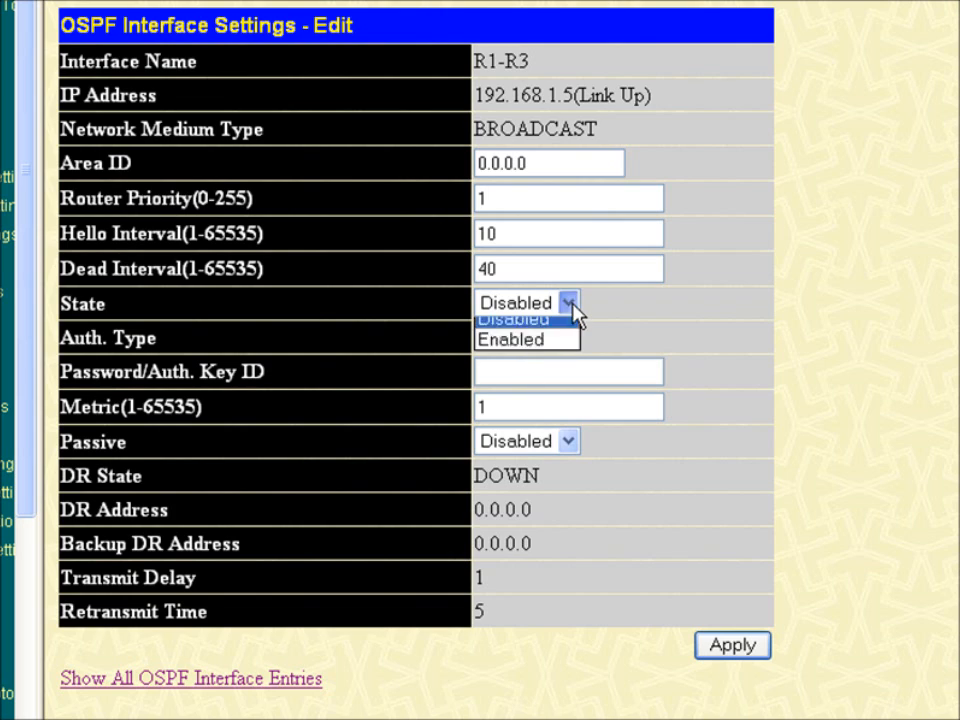
click(556, 351)
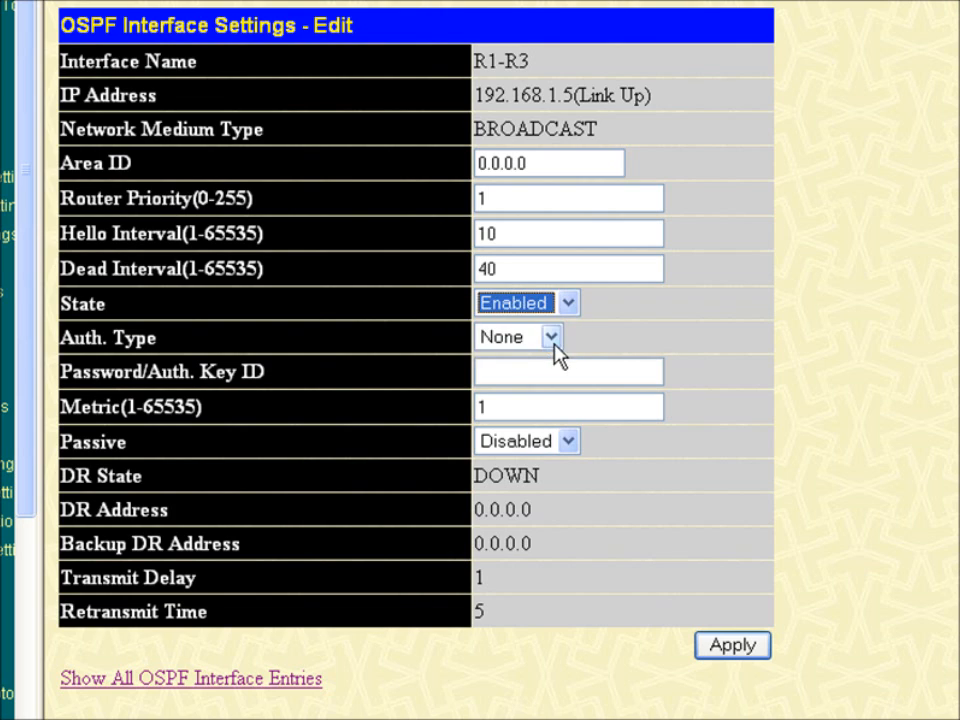
click(750, 644)
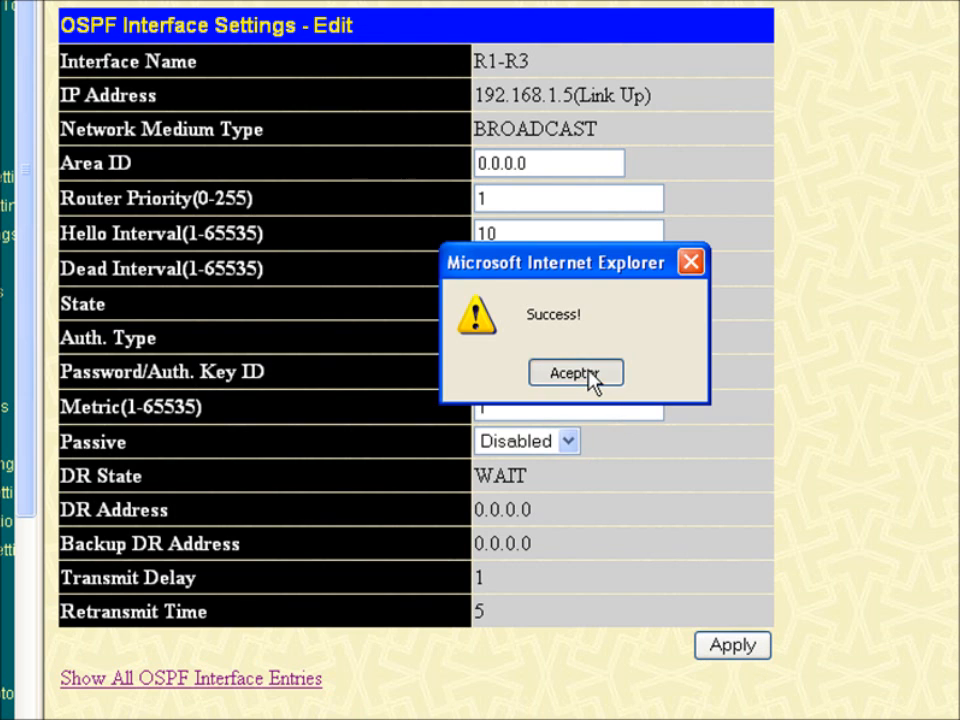
click(588, 373)
click(268, 678)
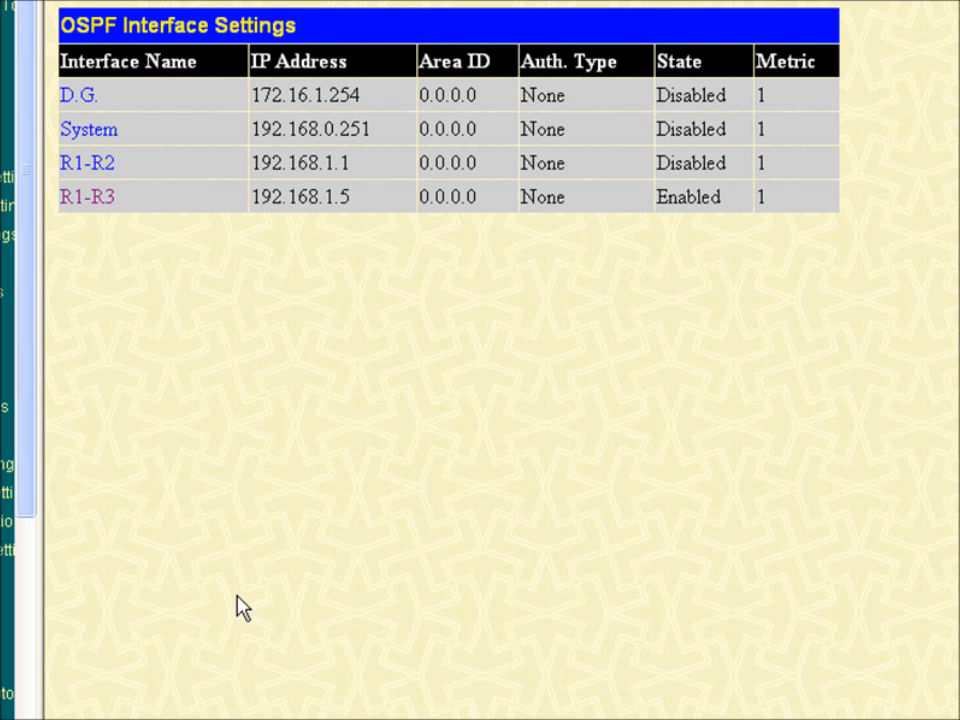
Step: Set the OSPF state of interface R1-R2 to Enabled, apply it and return to the interface list
click(88, 168)
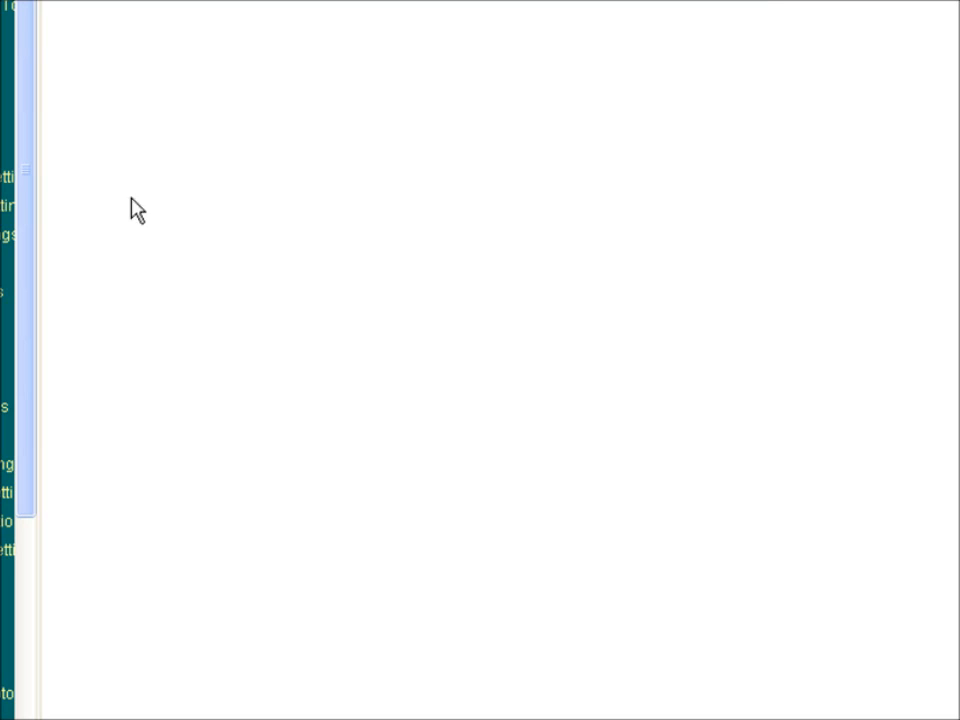
click(563, 307)
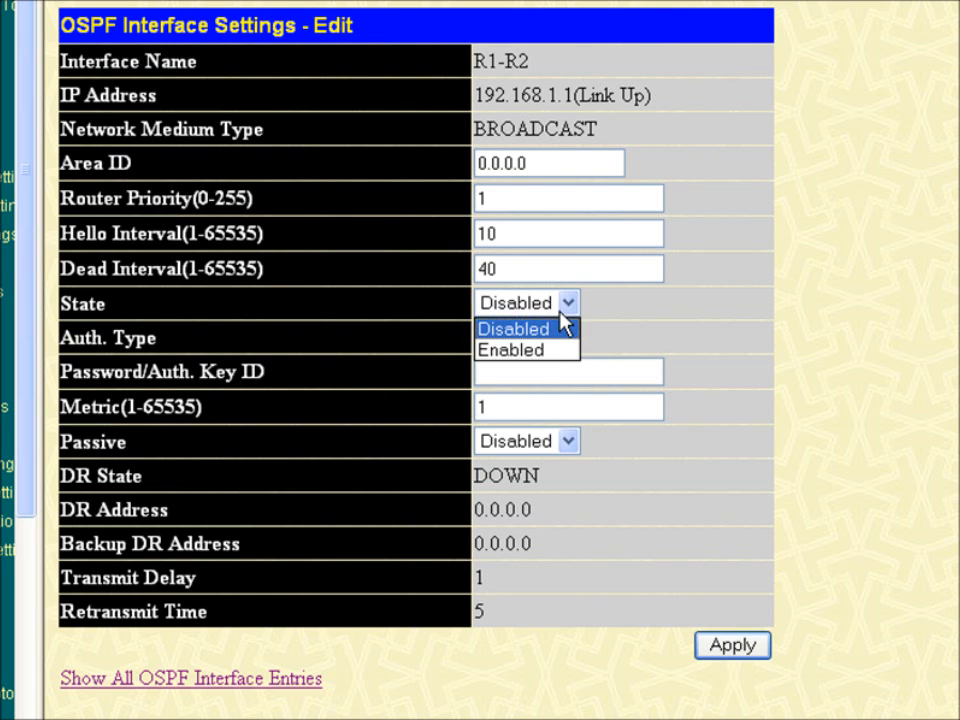
click(538, 353)
click(740, 648)
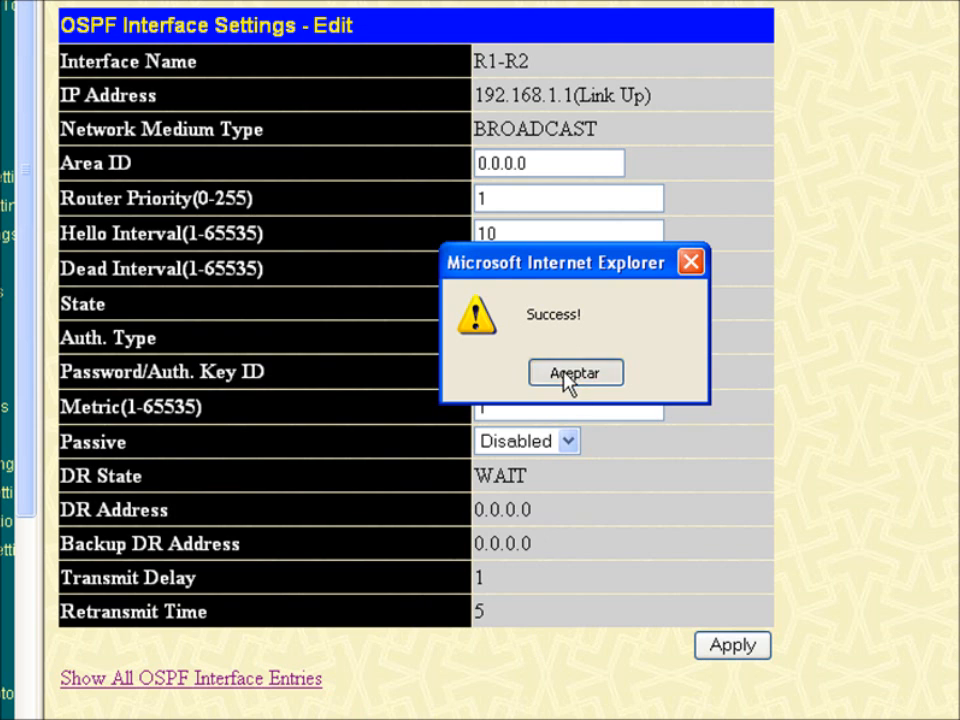
click(568, 381)
click(256, 679)
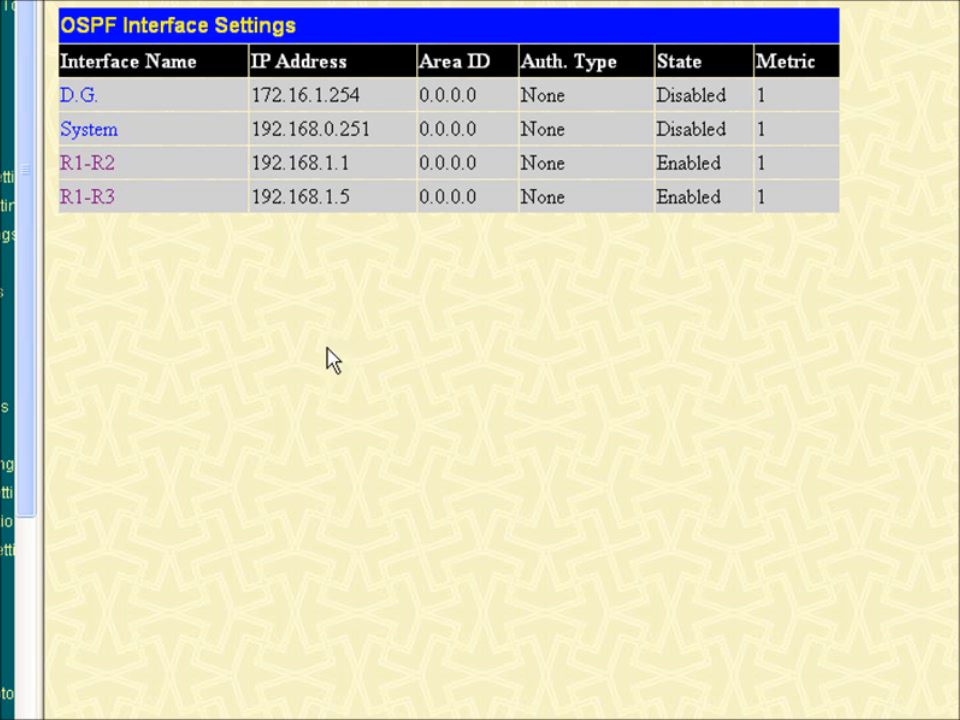
Step: Set both State and Passive to Enabled for OSPF interface D.G., apply and show all interface entries
click(81, 92)
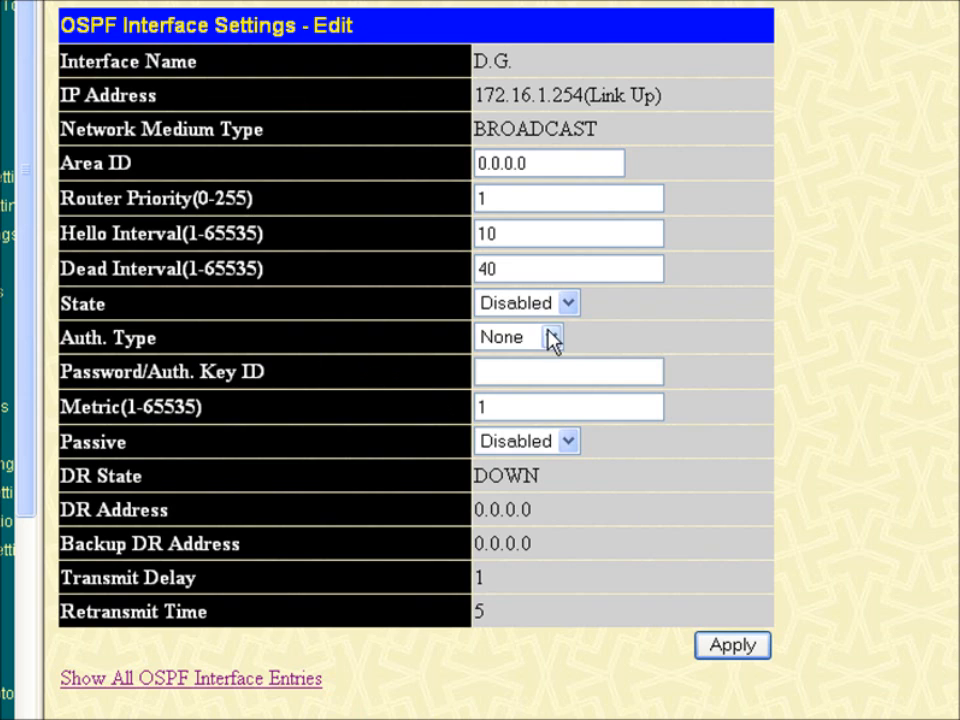
click(567, 303)
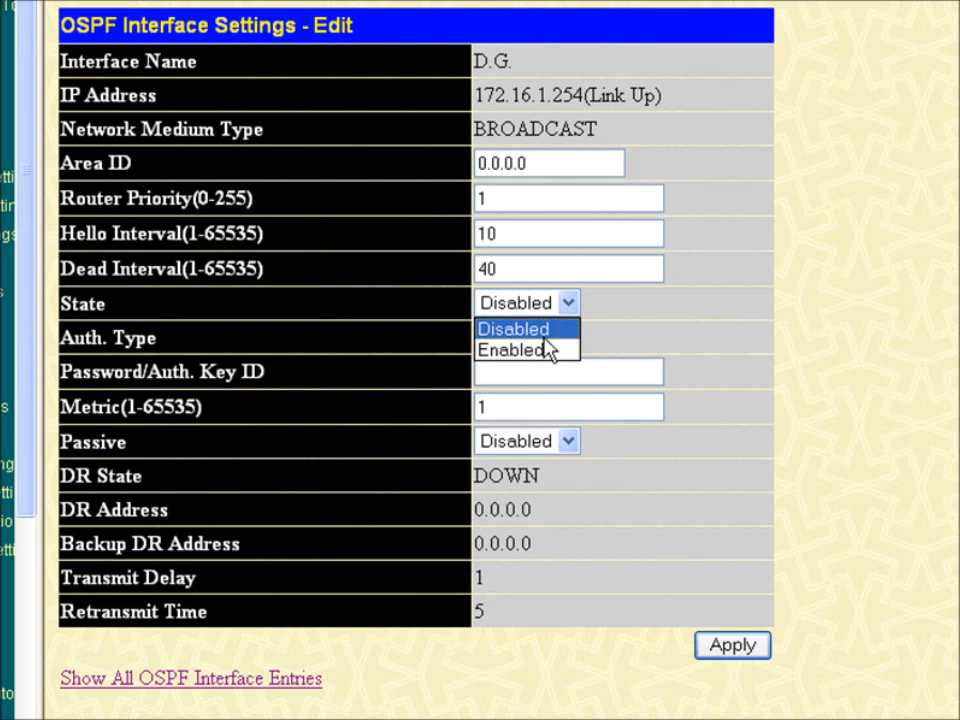
click(547, 347)
click(568, 442)
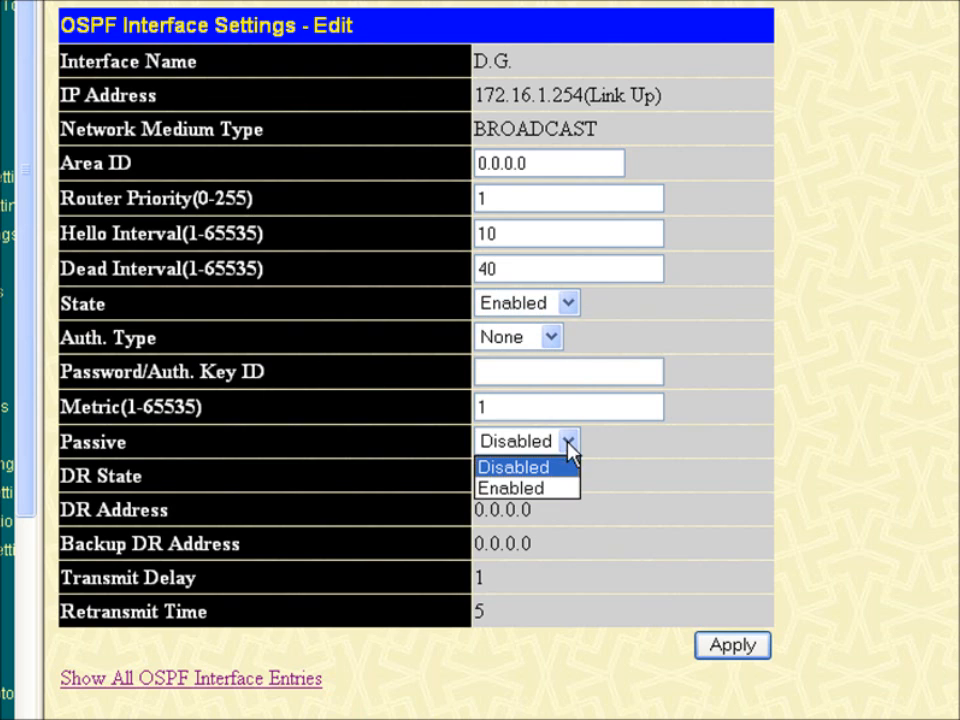
click(548, 489)
click(710, 648)
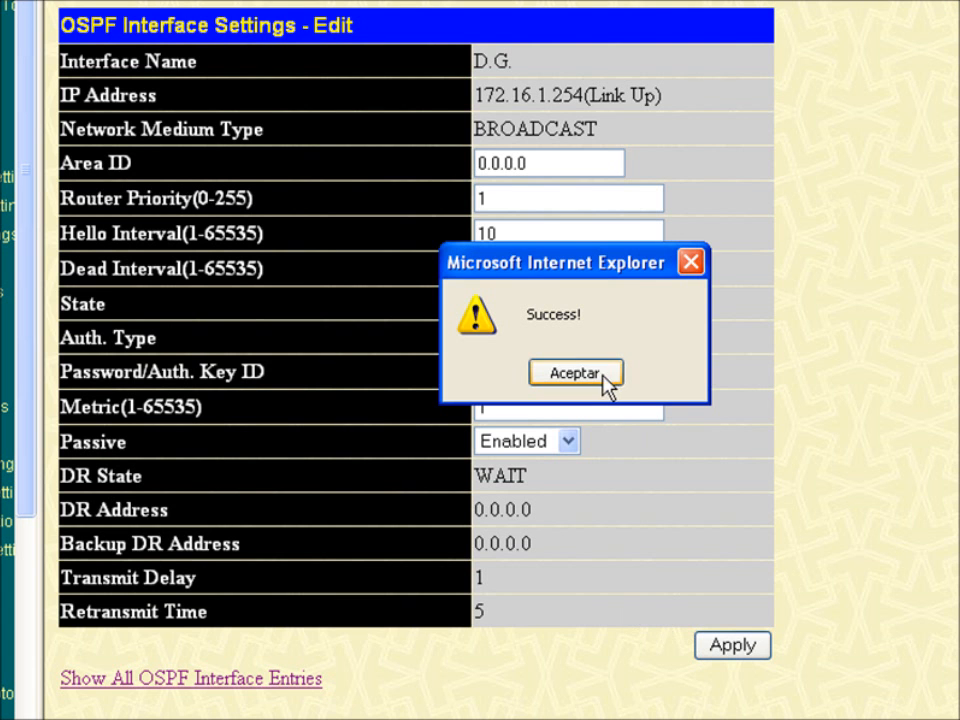
click(575, 373)
click(272, 680)
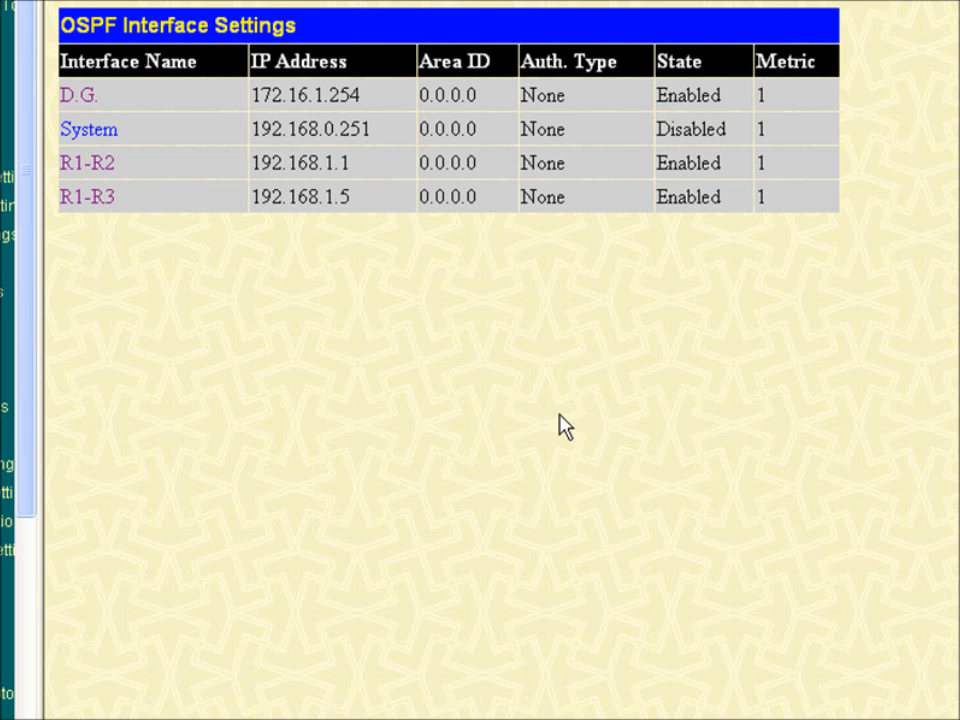
Step: Switch to the web management window of switch R3 and check its system name in the device information
key(alt+Tab)
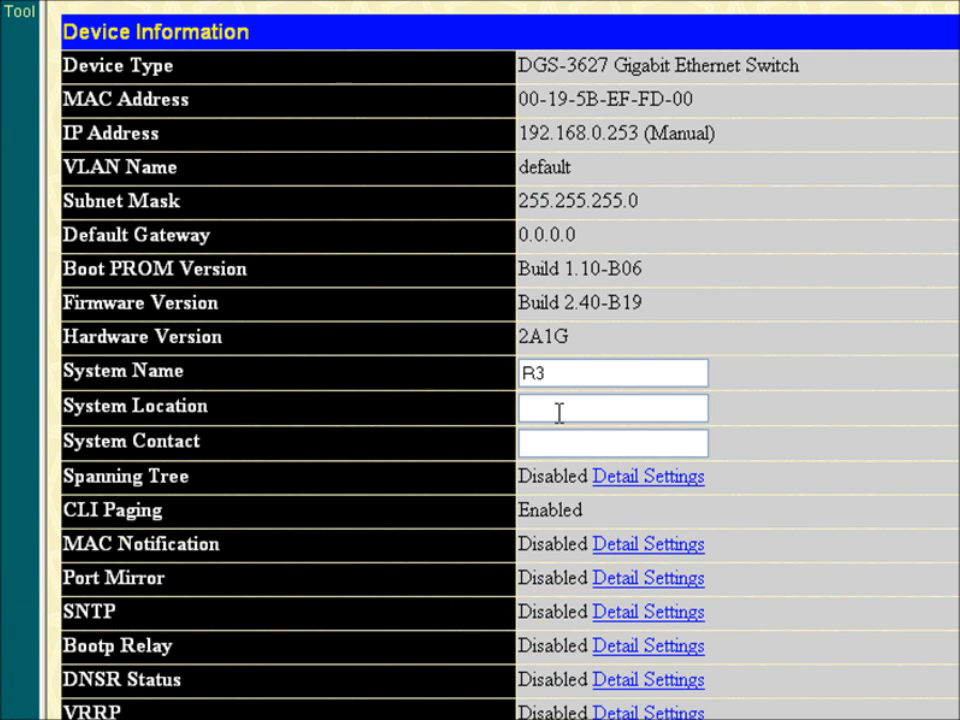
double_click(605, 374)
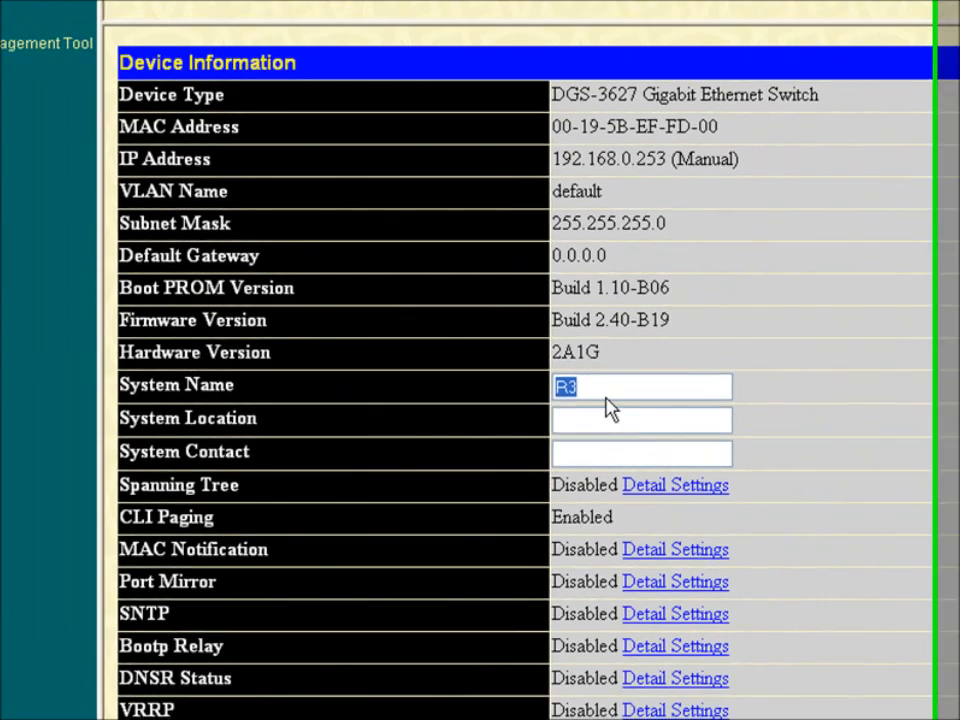
click(593, 378)
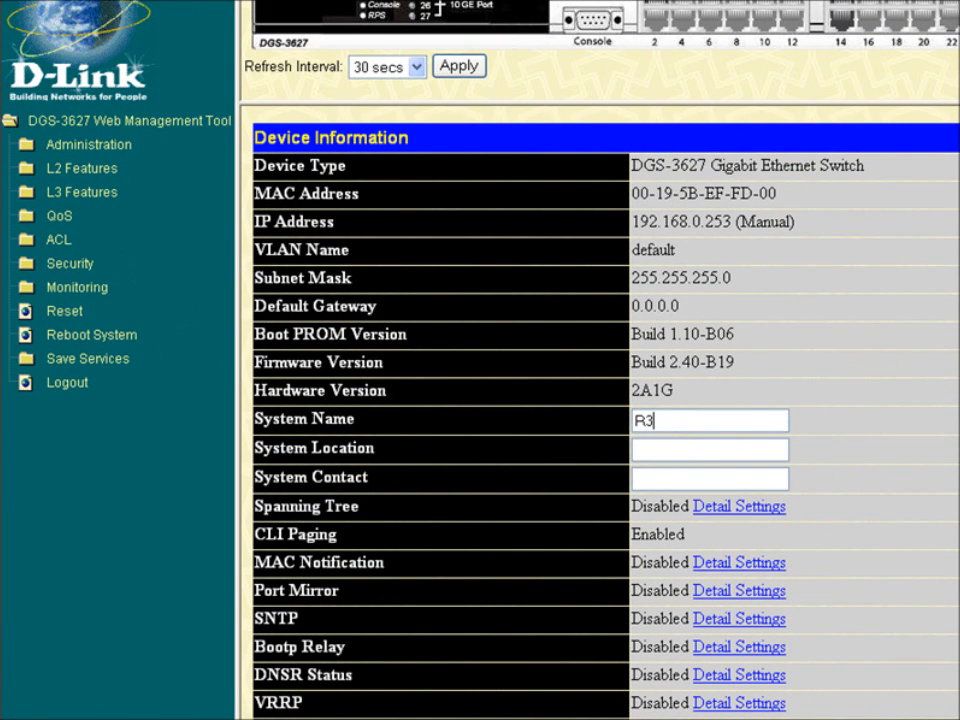
Step: Set the state in R3's OSPF global settings to Enabled and apply it
click(68, 194)
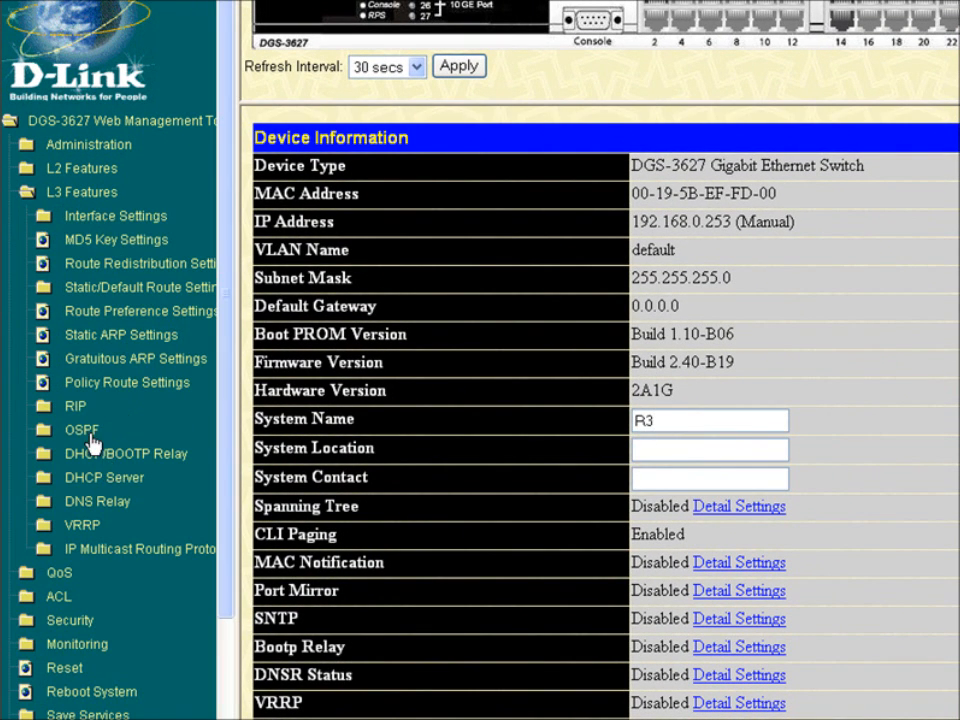
click(86, 435)
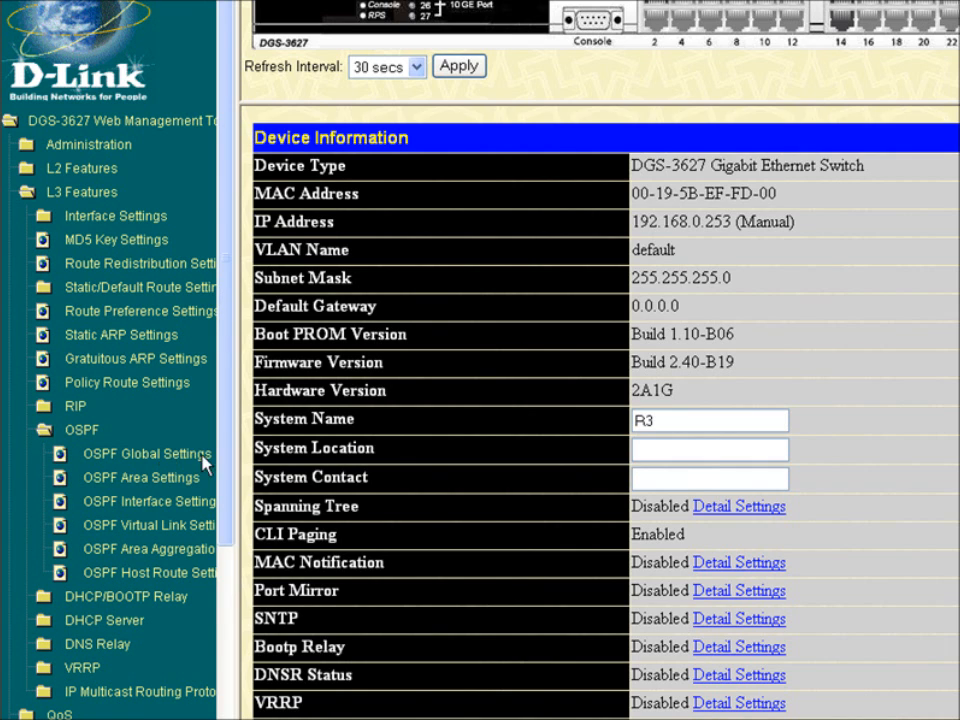
click(167, 455)
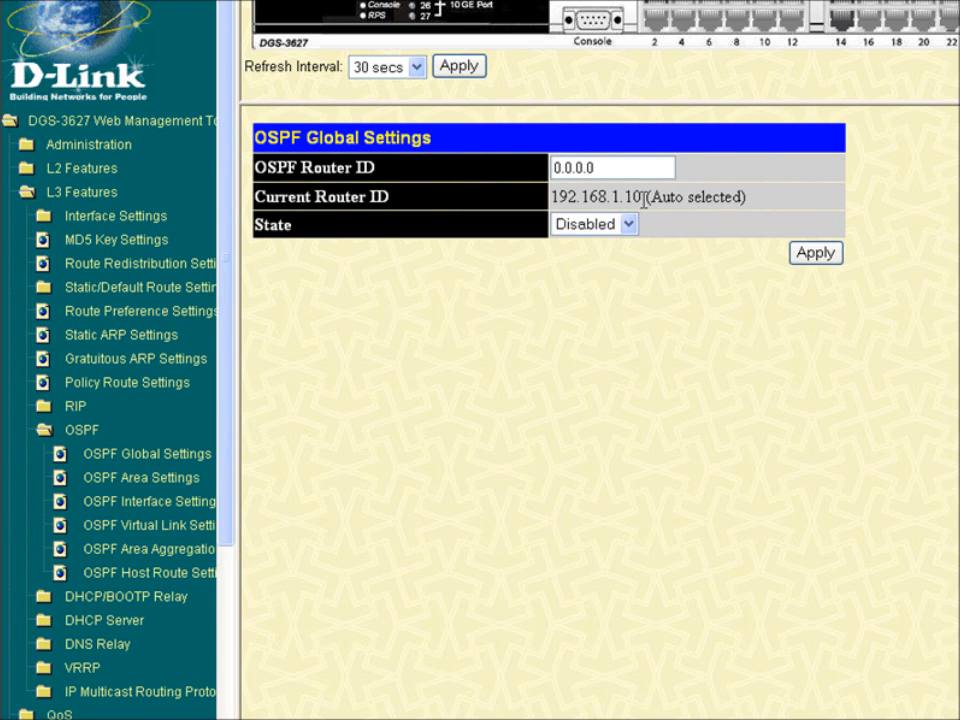
drag(643, 197, 552, 197)
click(628, 224)
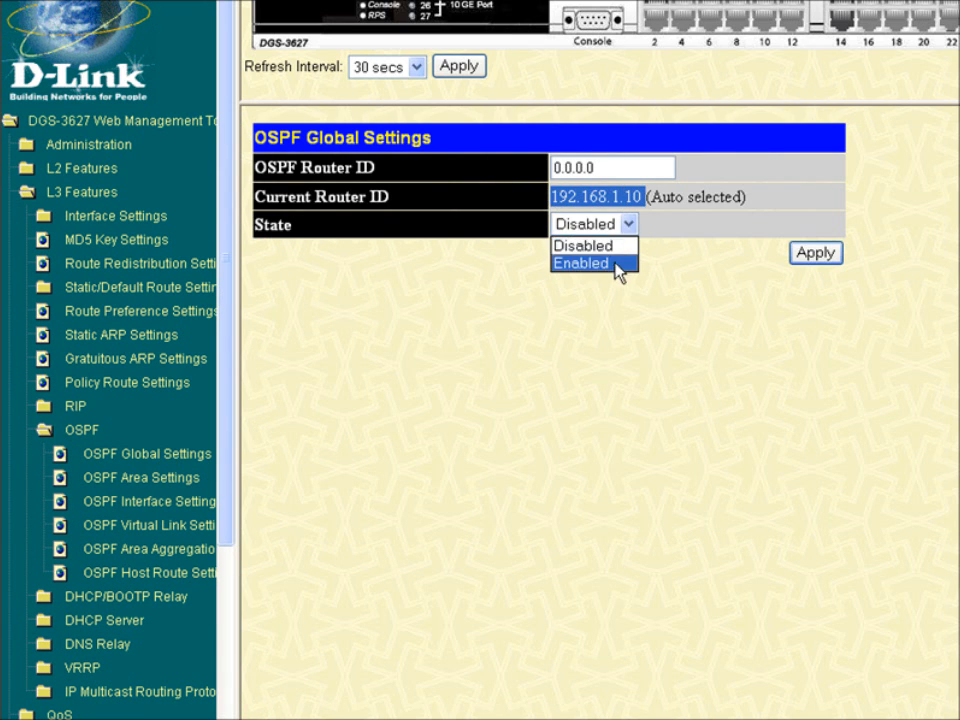
click(625, 262)
click(815, 255)
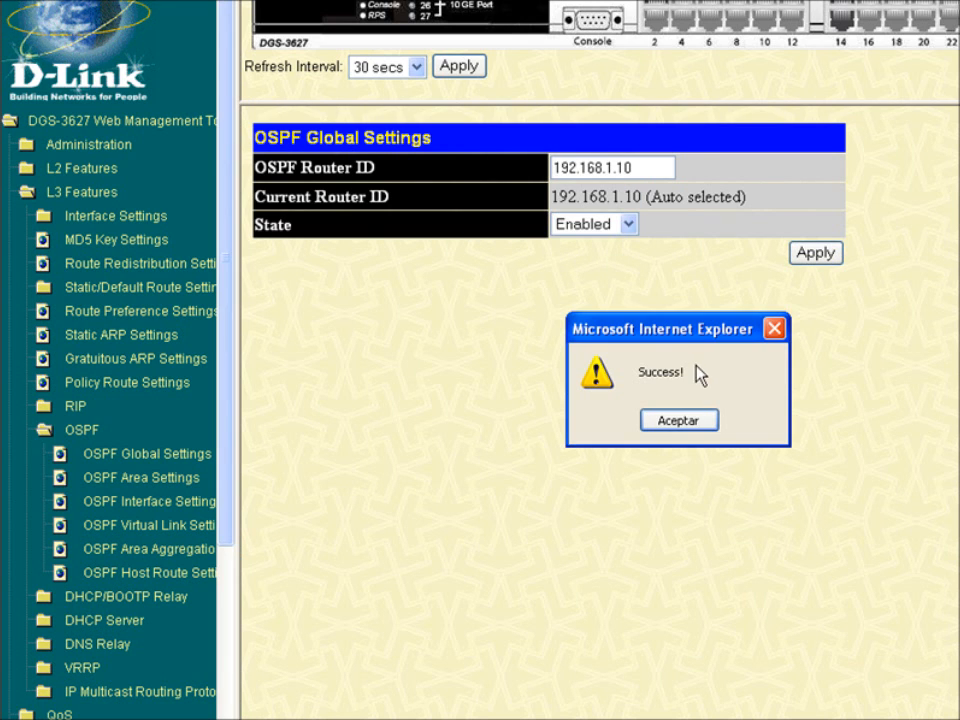
click(678, 421)
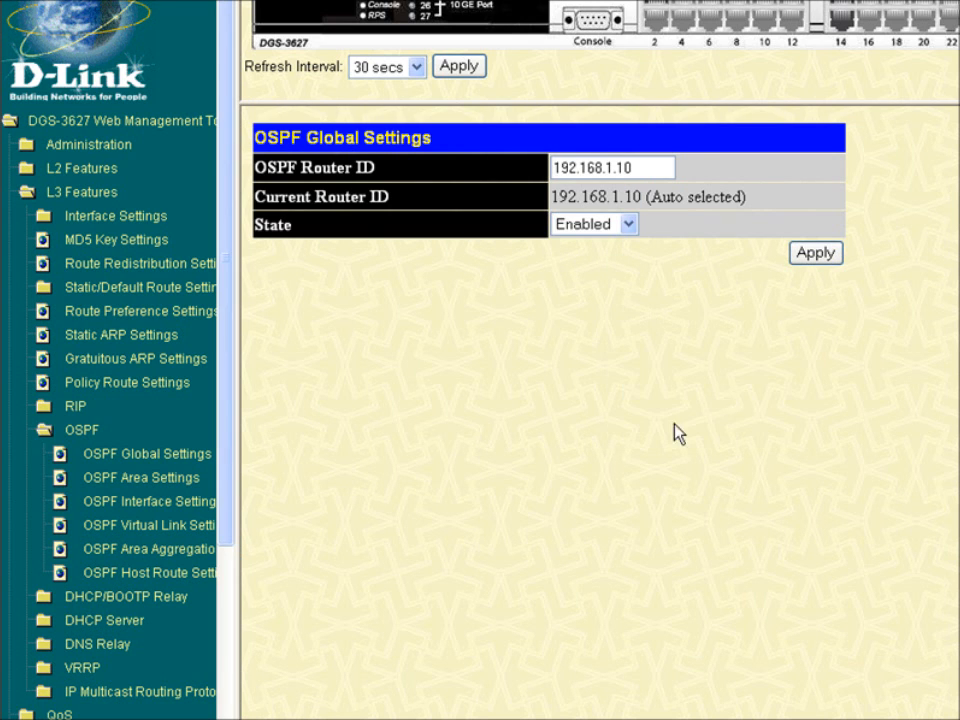
Step: Enable OSPF on interface R3-R2, apply the change and return to the OSPF interface list
click(183, 505)
click(290, 283)
click(676, 369)
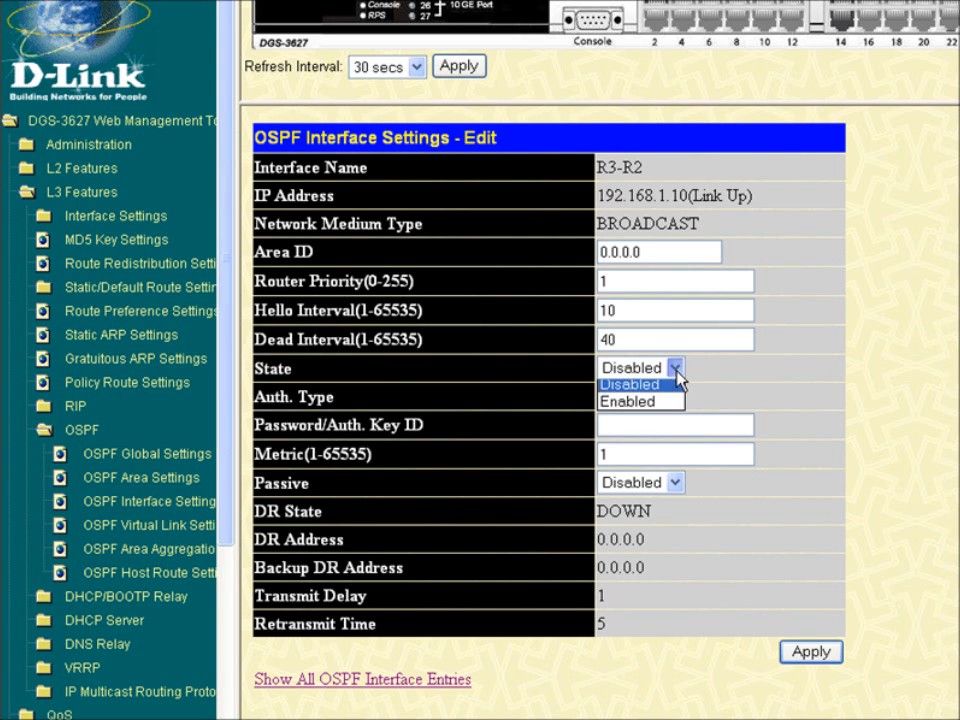
click(640, 407)
click(808, 651)
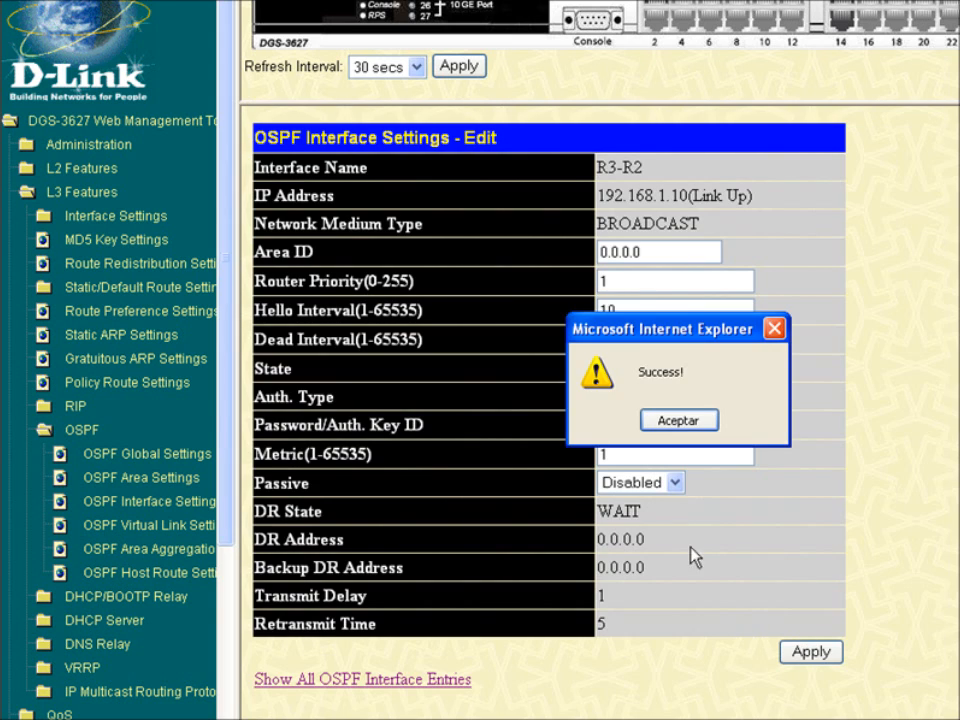
click(682, 424)
click(422, 678)
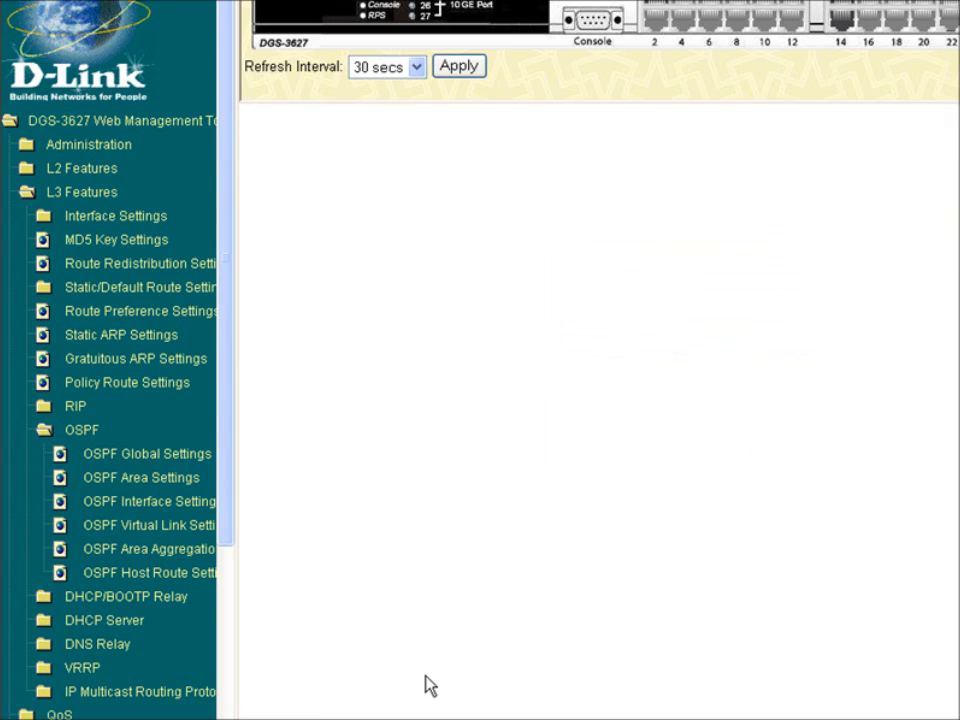
Step: Set the OSPF state of interface R3-R1 to Enabled, apply it and show all interface entries
click(285, 254)
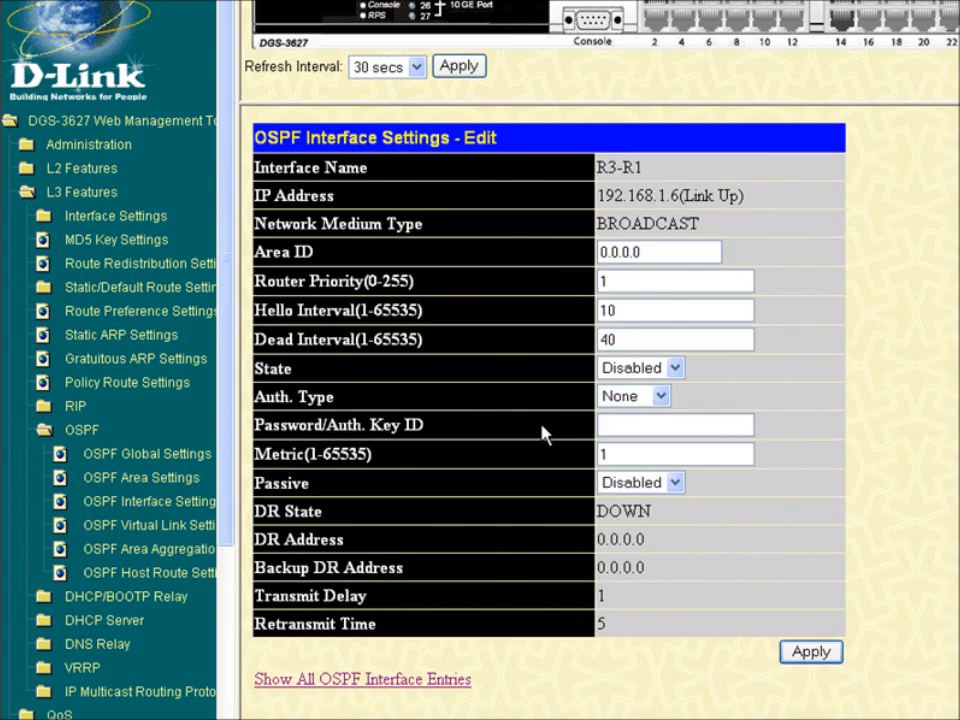
click(677, 369)
click(671, 405)
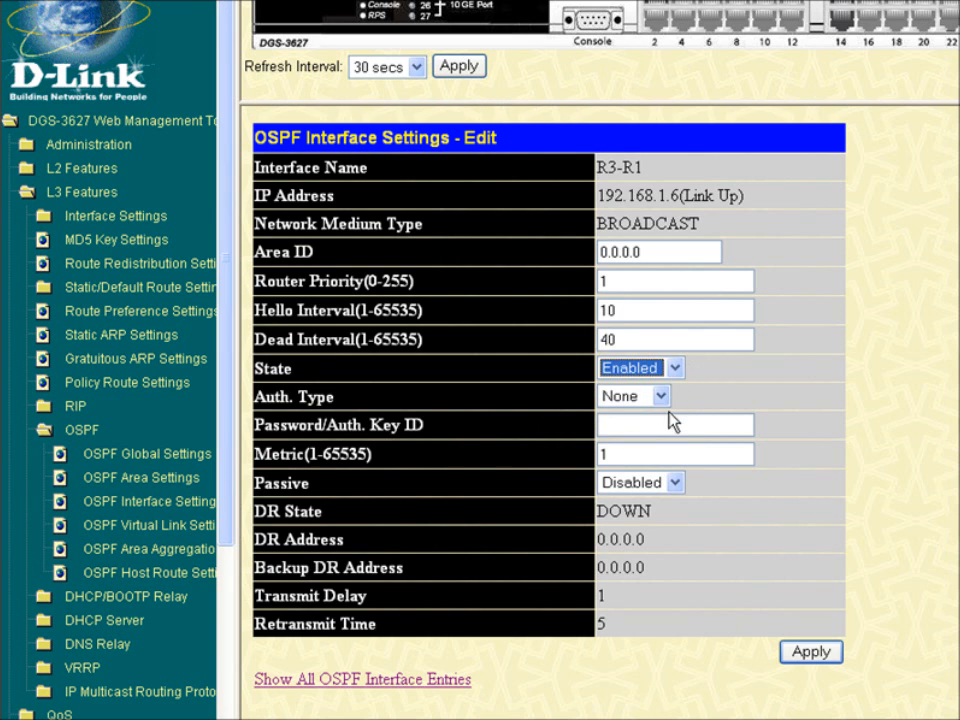
click(818, 656)
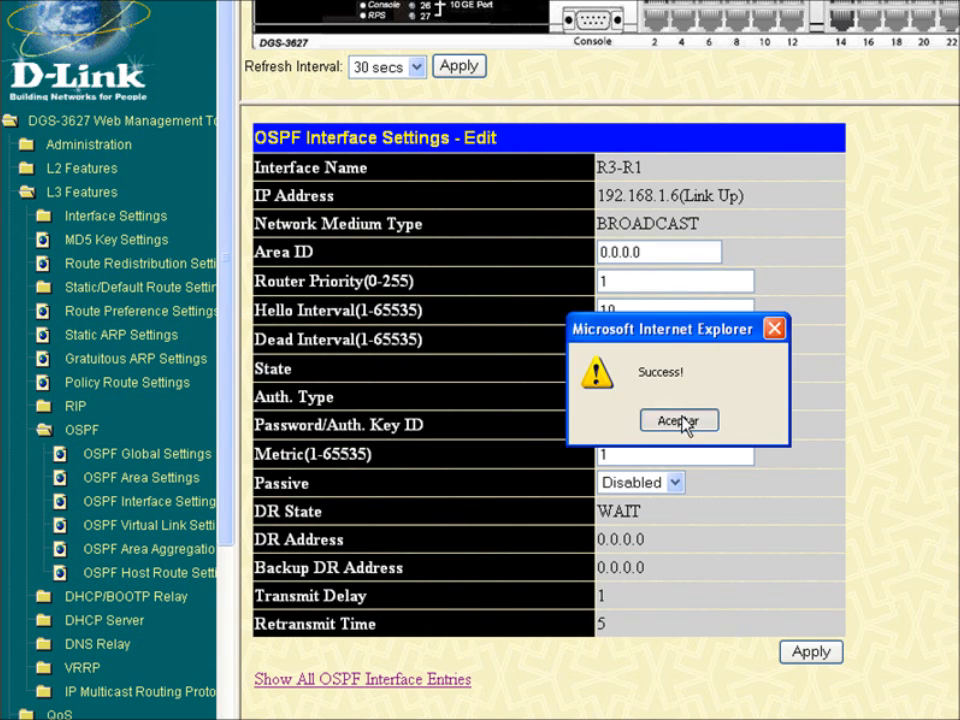
click(681, 420)
click(444, 676)
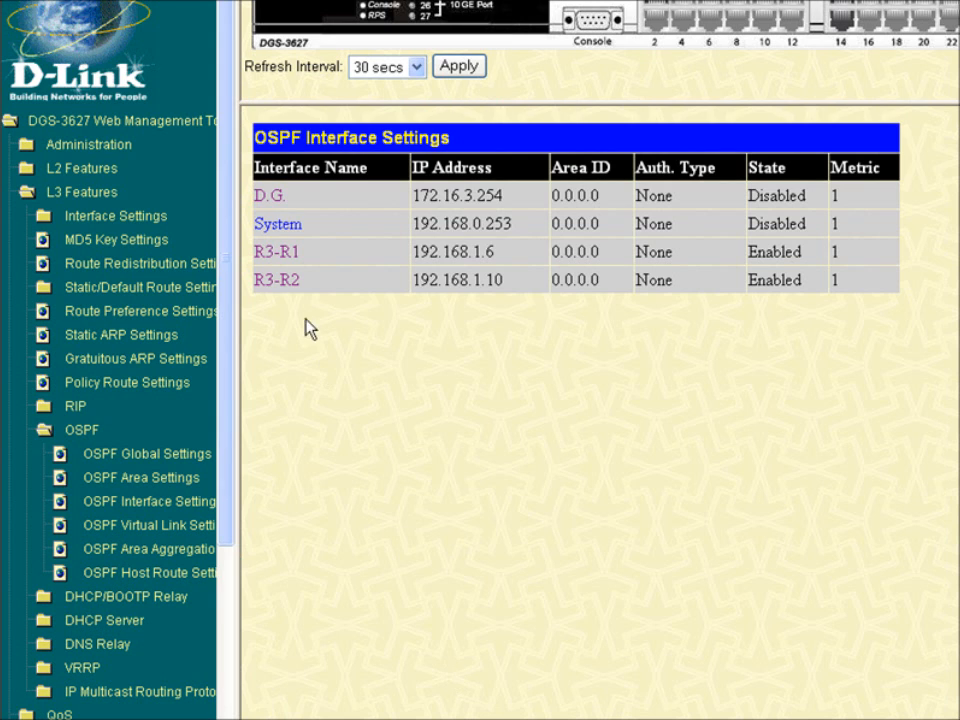
Step: Set State and Passive to Enabled on R3's D.G. OSPF interface, apply the settings and show all interface entries
click(290, 208)
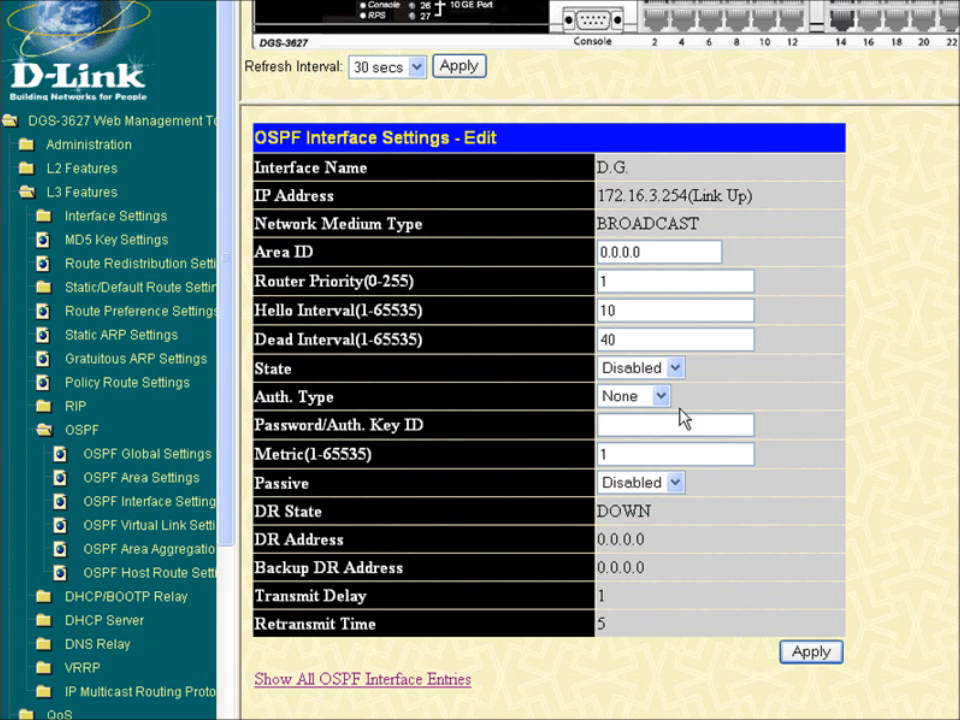
click(673, 368)
click(645, 408)
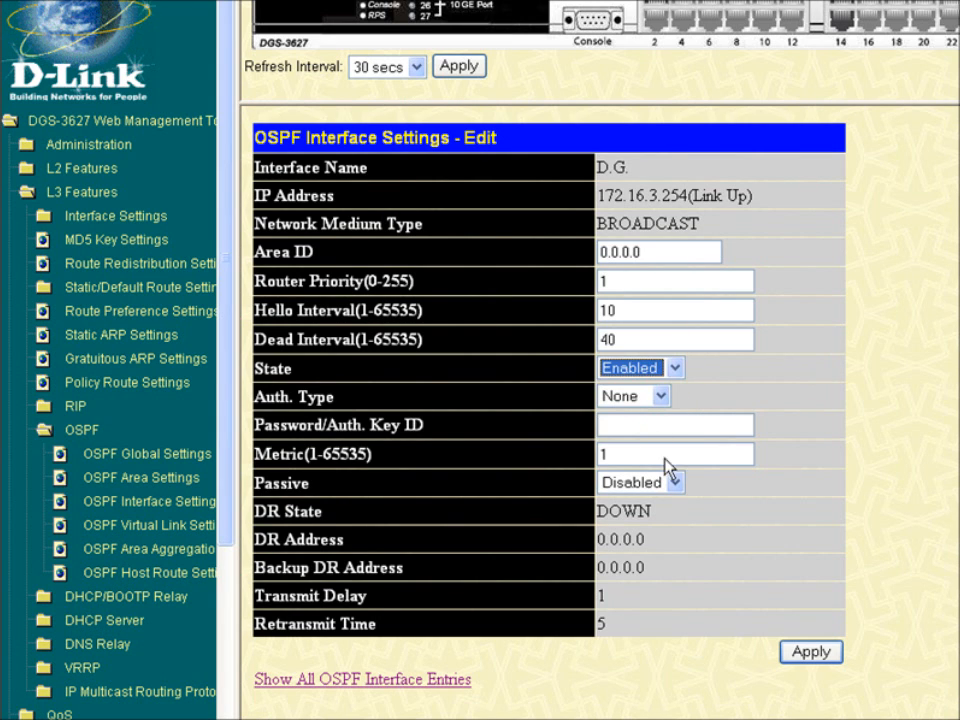
click(676, 483)
click(655, 520)
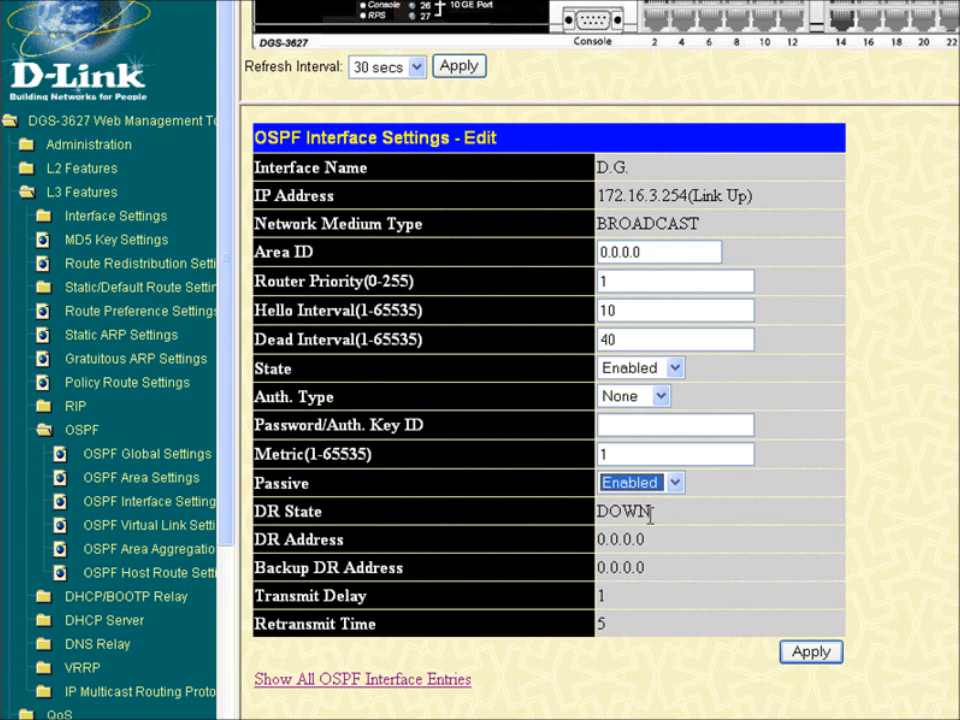
click(810, 651)
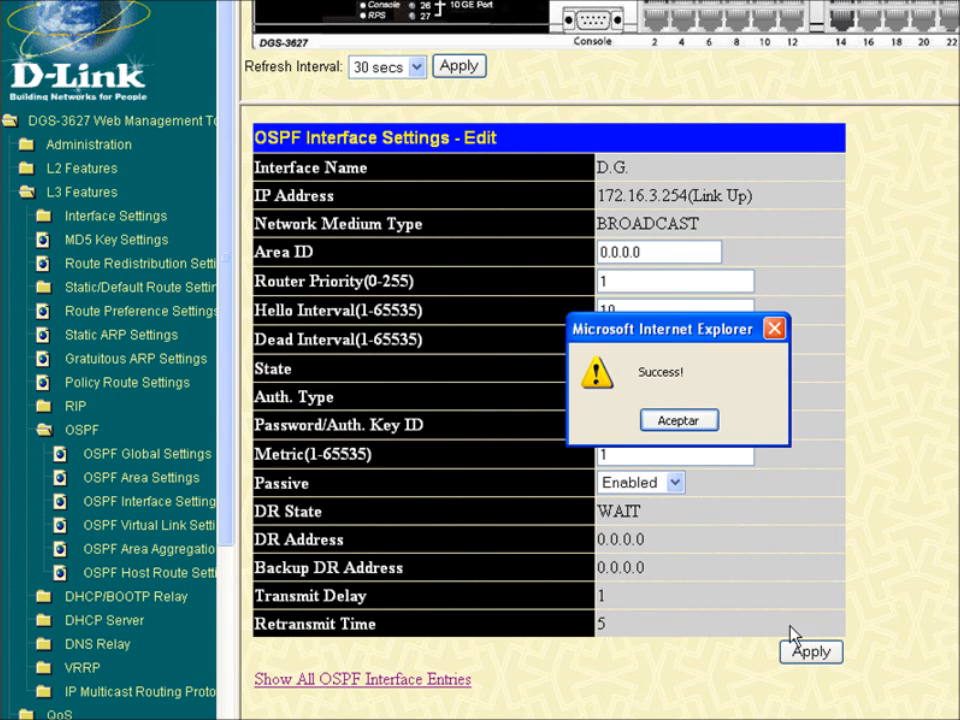
click(708, 420)
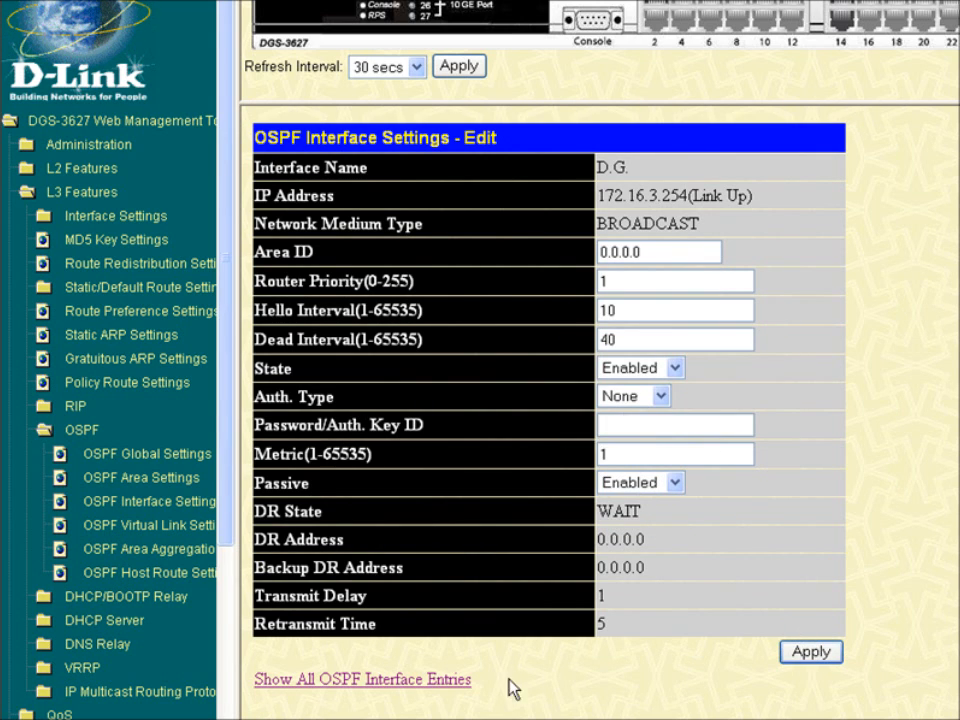
click(460, 686)
Step: Switch to the web management window of switch R2, set its global OSPF state to Enabled and apply it
key(alt+Tab)
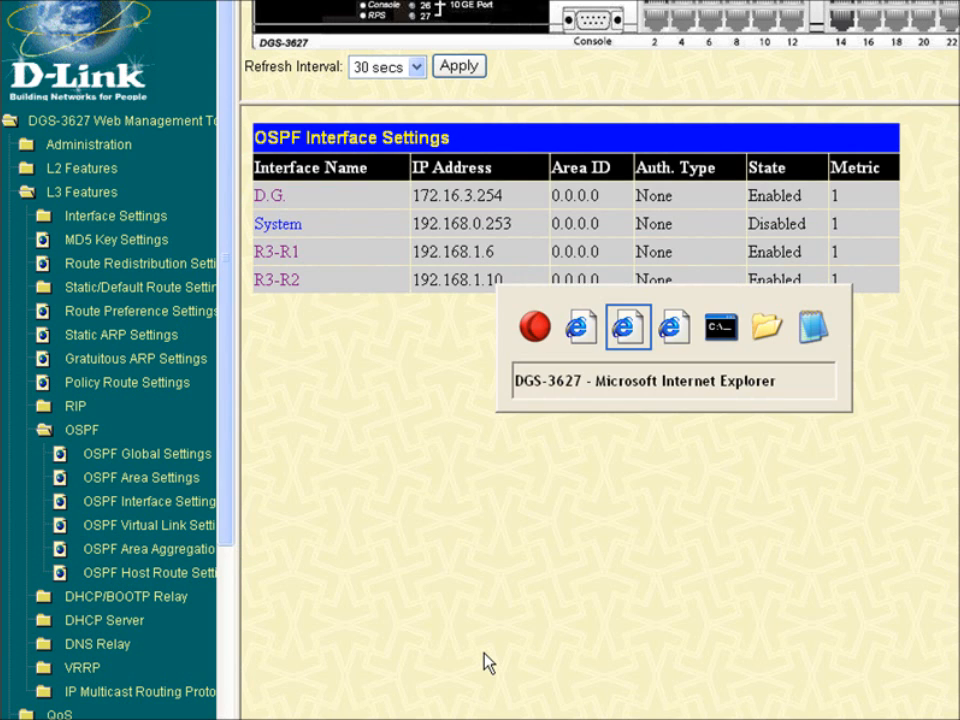
key(alt+Tab)
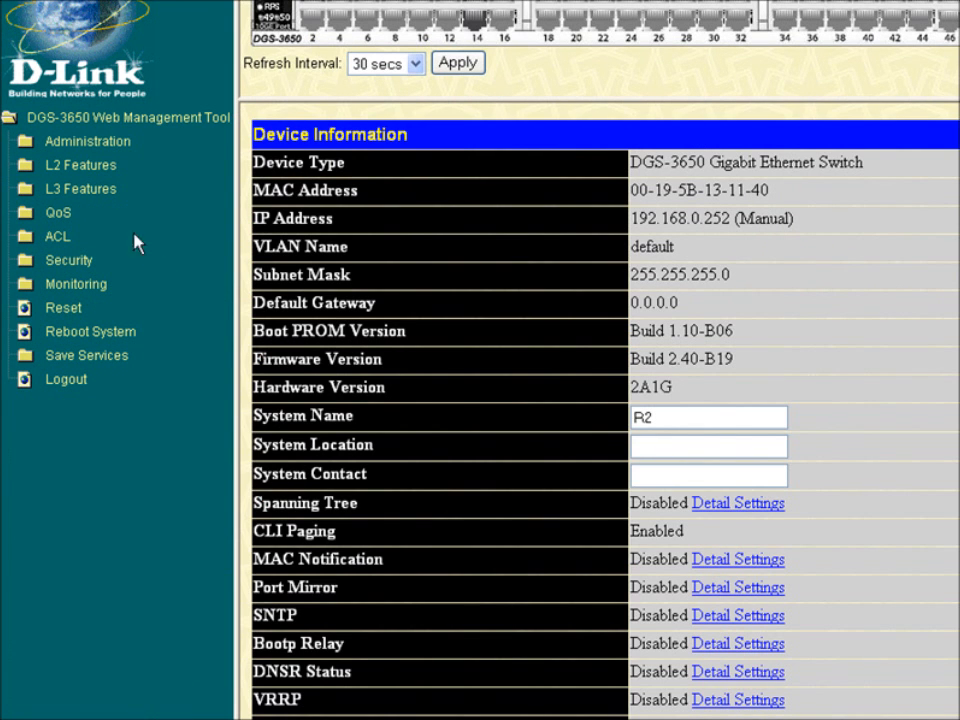
click(85, 191)
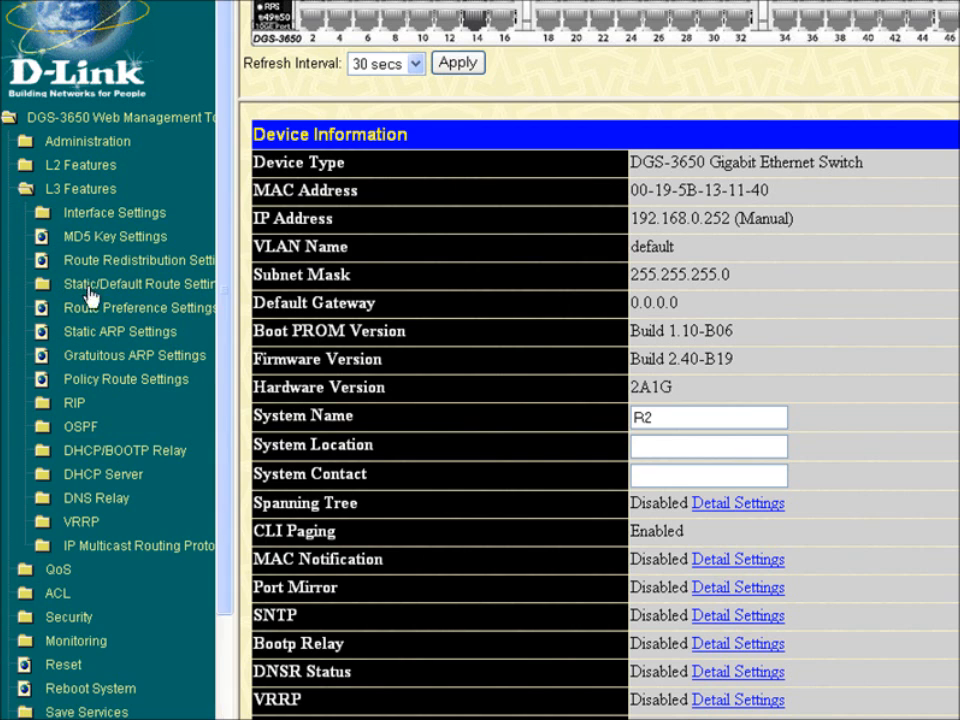
click(84, 428)
click(172, 455)
click(627, 221)
click(597, 260)
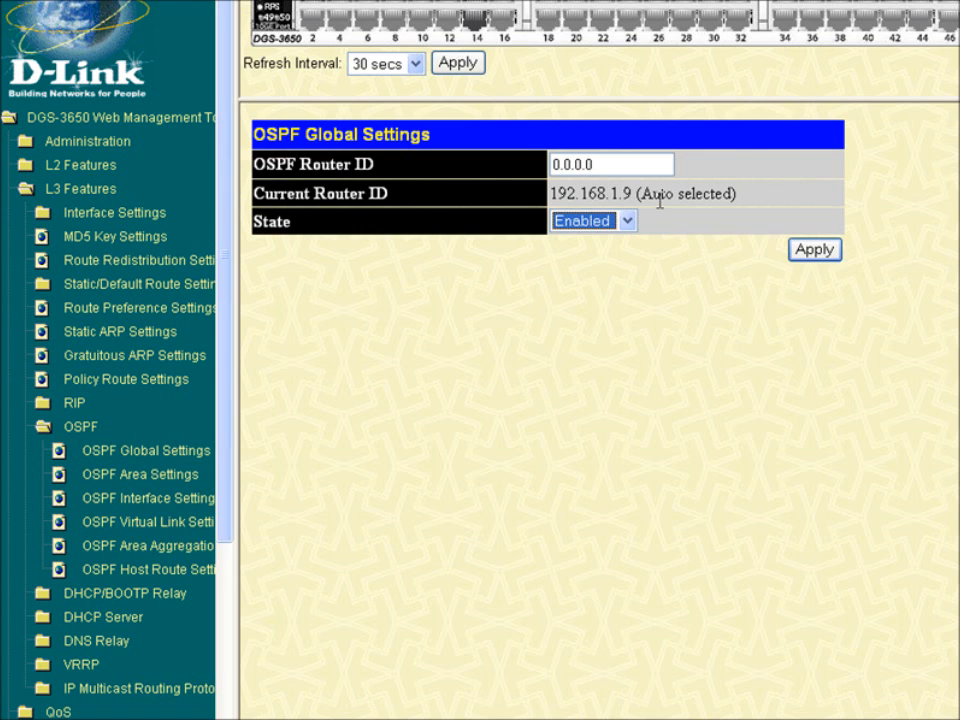
drag(641, 194, 550, 203)
click(815, 250)
click(678, 421)
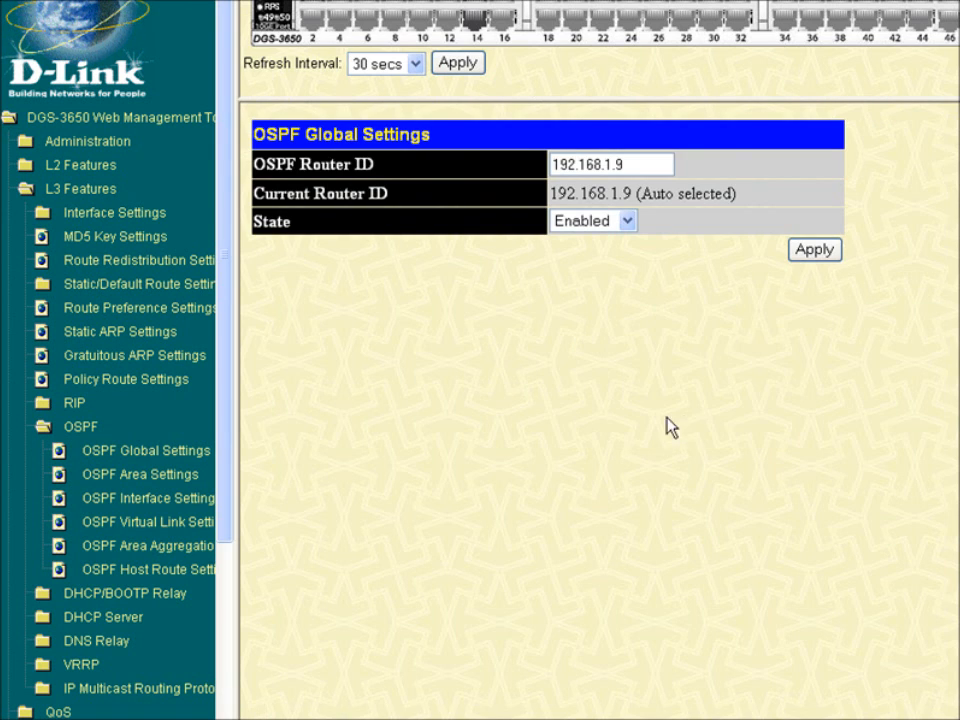
Step: Enable OSPF on R2's interface R2-R3, apply the change and return to the OSPF interface list
click(124, 498)
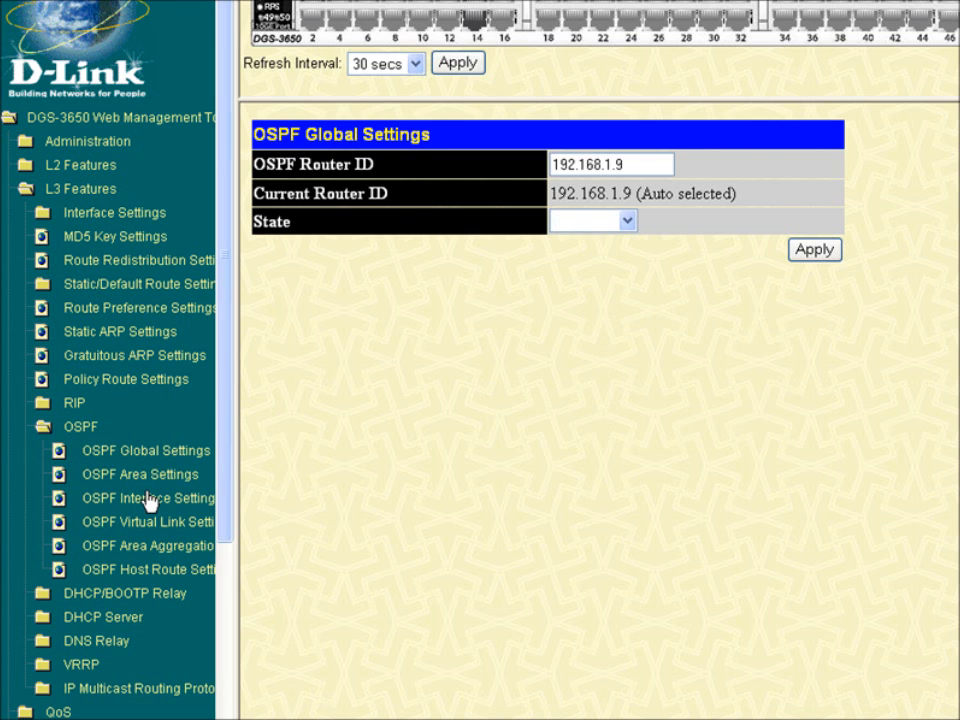
click(279, 276)
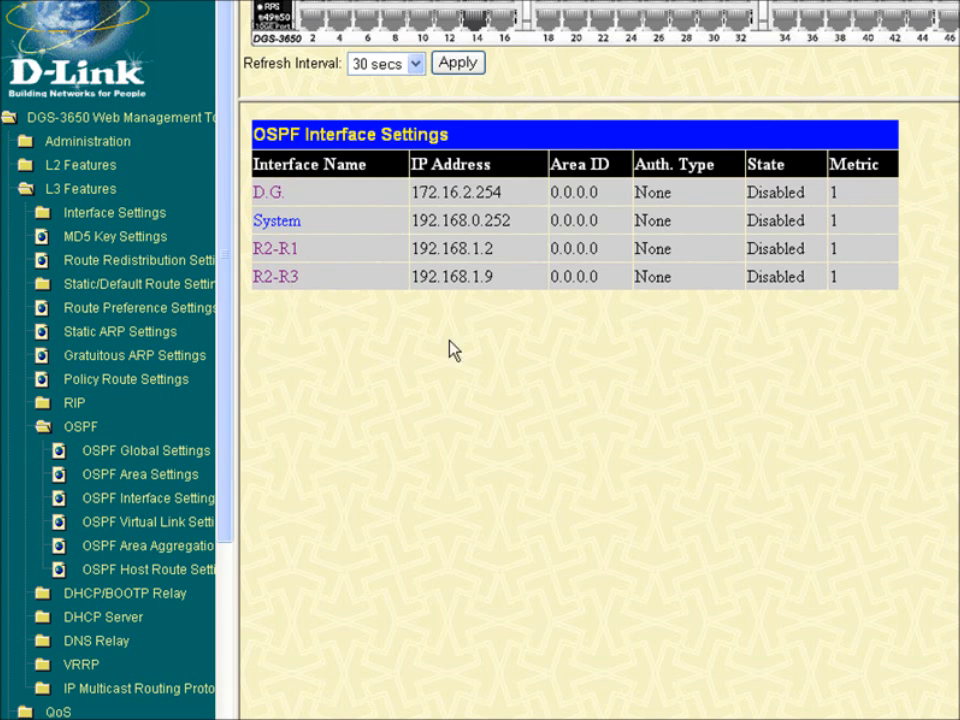
click(674, 364)
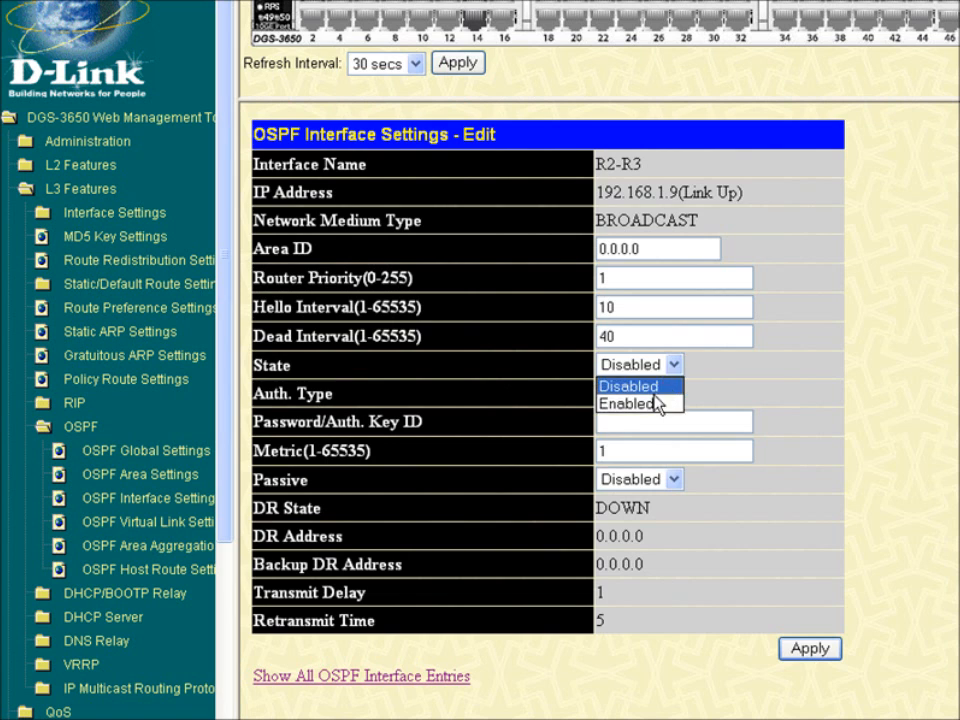
click(660, 400)
click(807, 650)
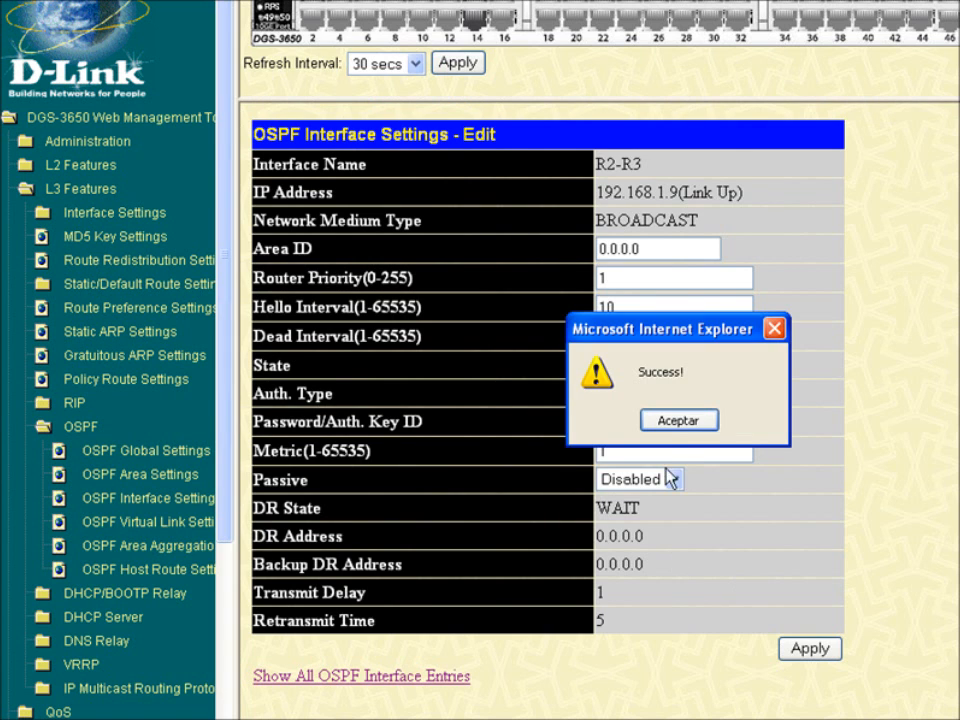
click(671, 425)
click(426, 680)
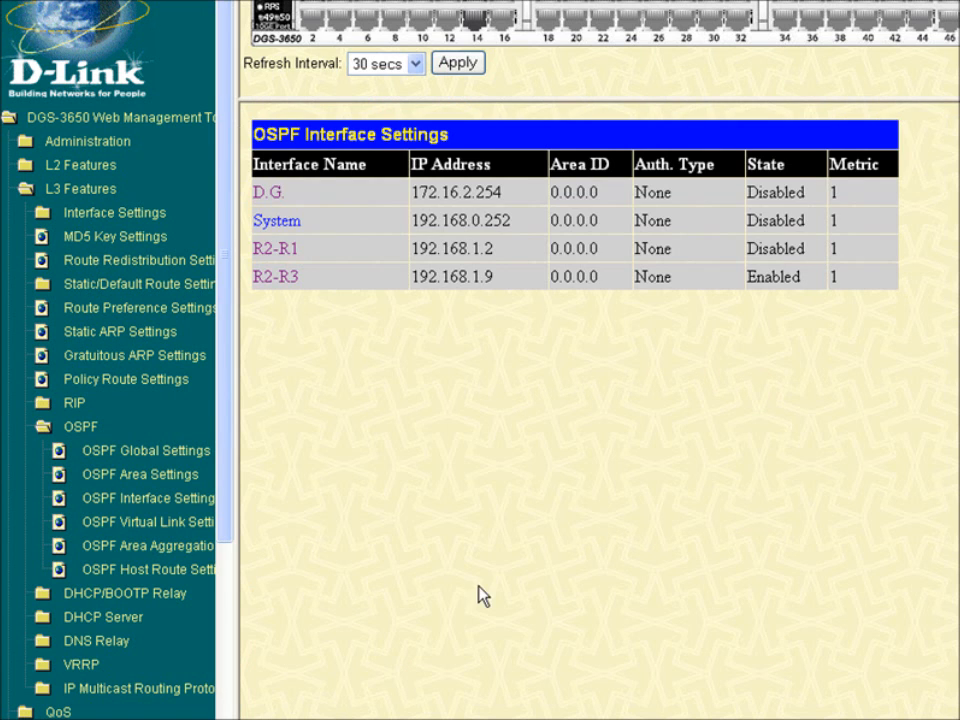
Step: Set the OSPF state of interface R2-R1 to Enabled, apply it and show all interface entries
click(275, 250)
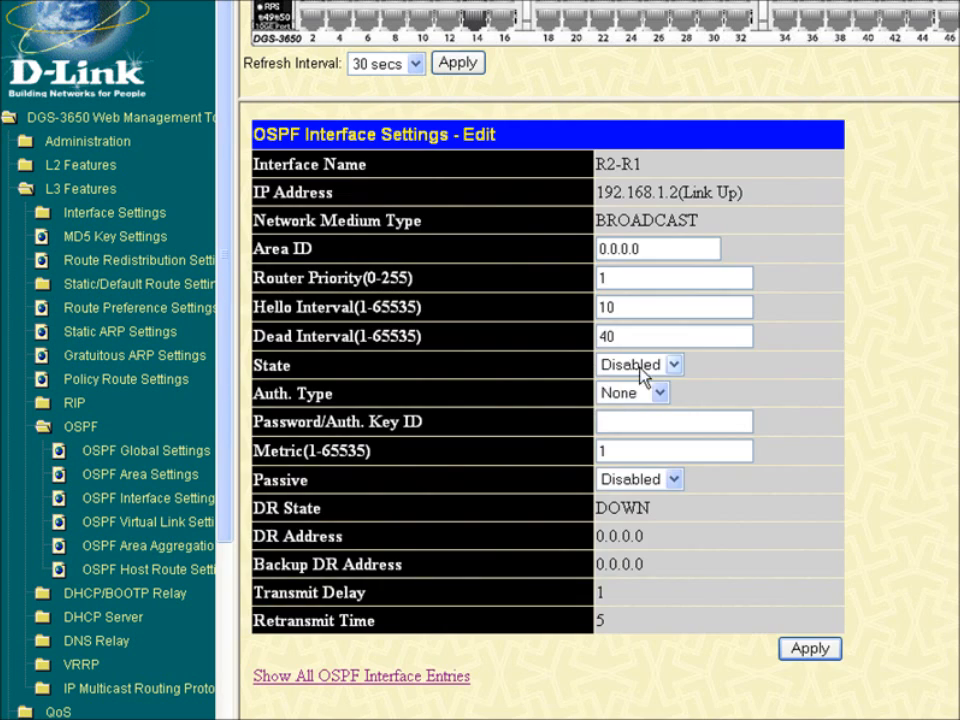
click(674, 365)
click(652, 404)
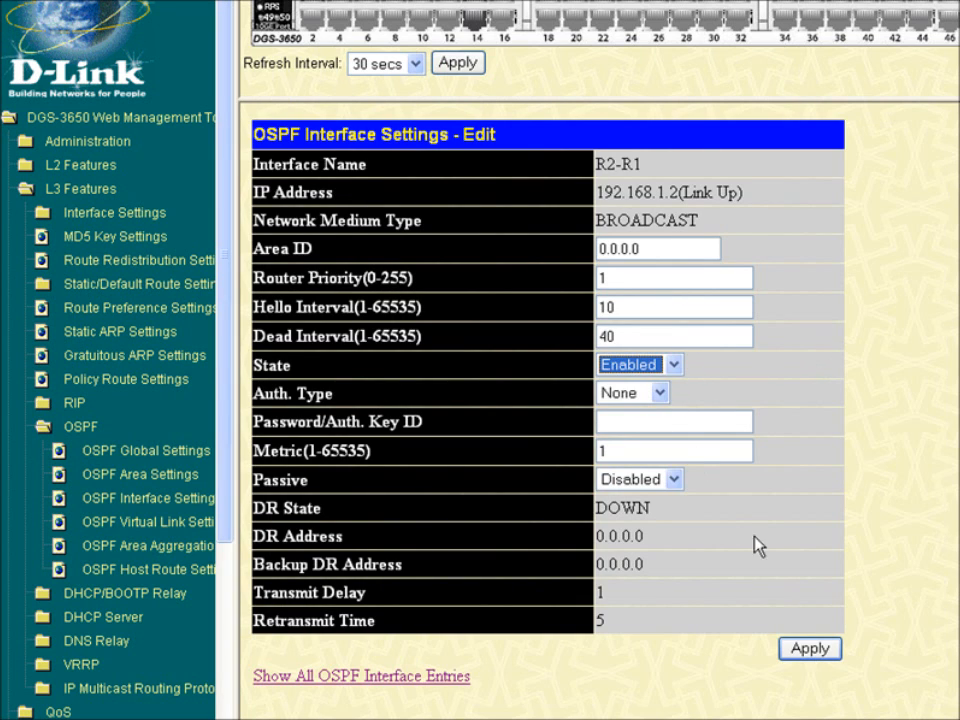
click(809, 650)
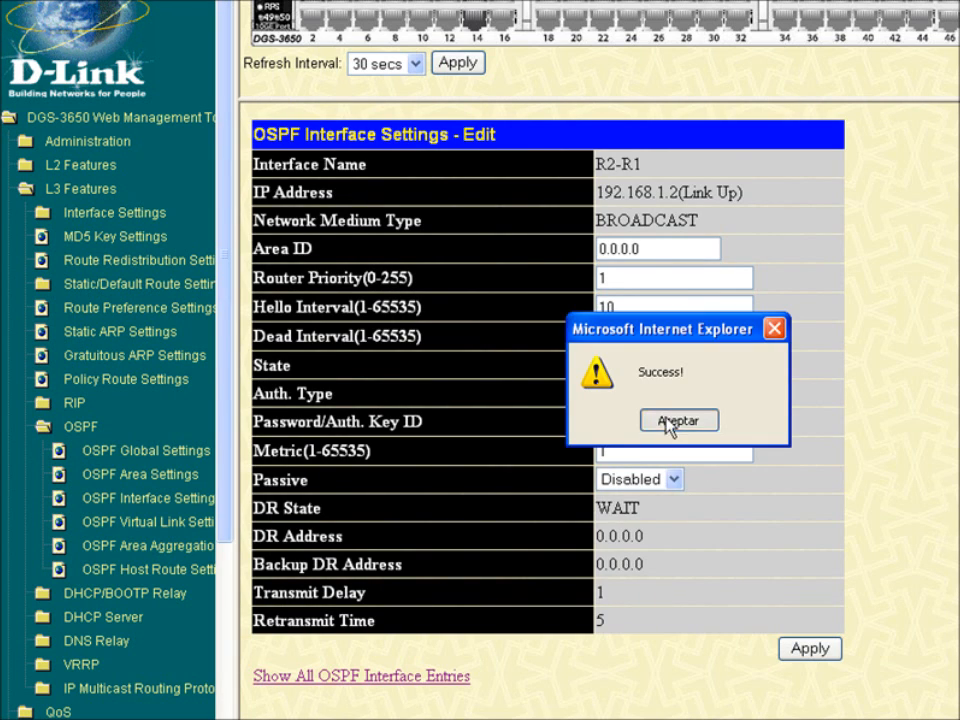
click(672, 424)
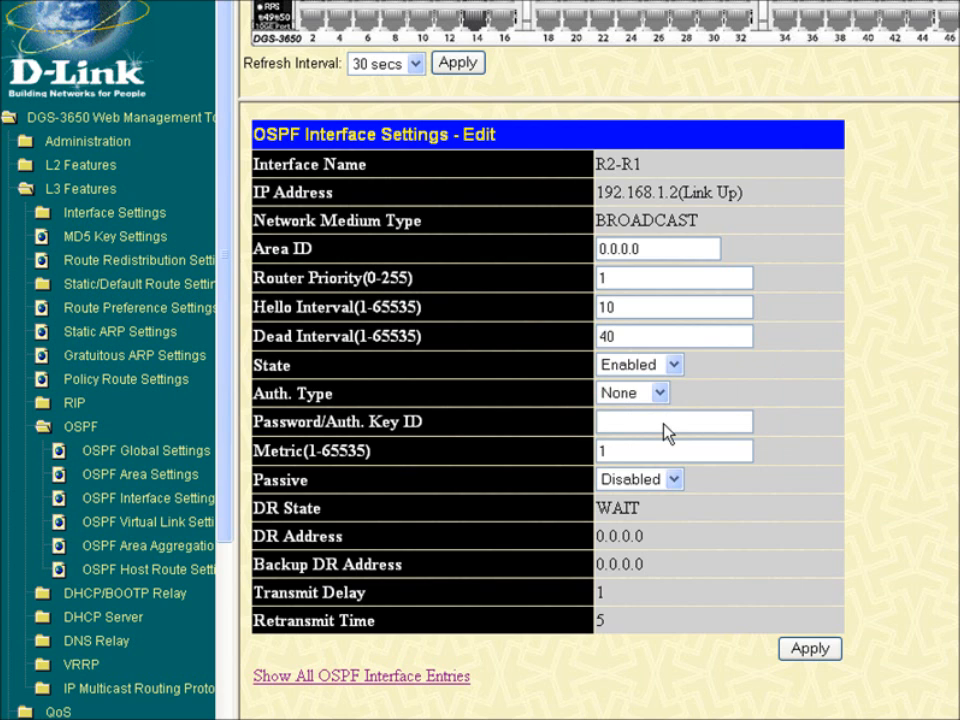
click(420, 675)
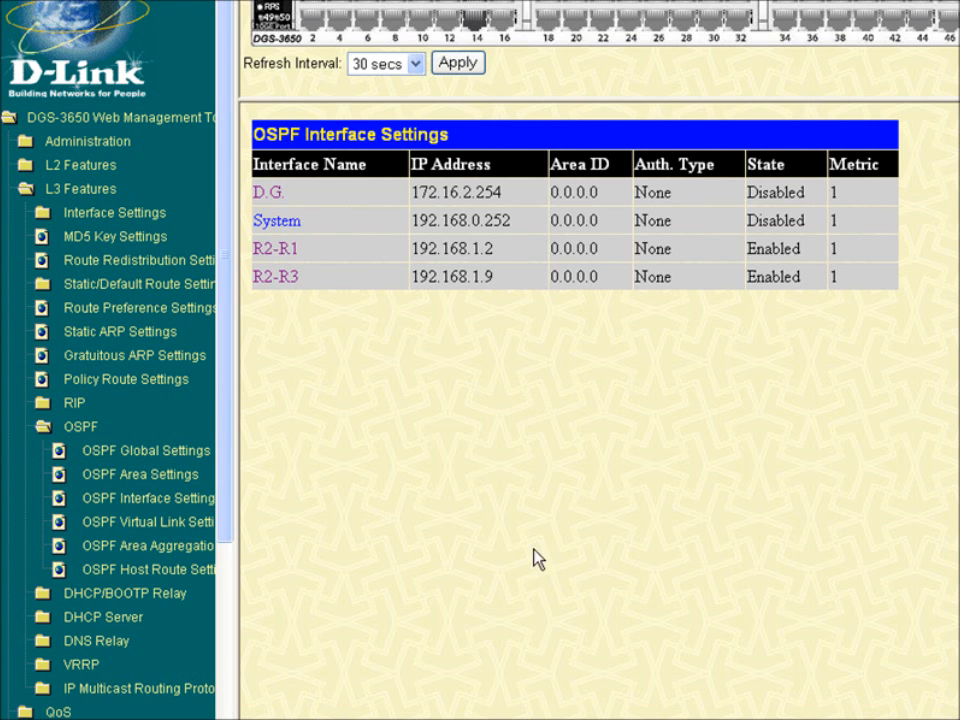
Step: Enable OSPF and passive mode on R2's D.G. interface, apply the settings and return to the interface list
click(268, 192)
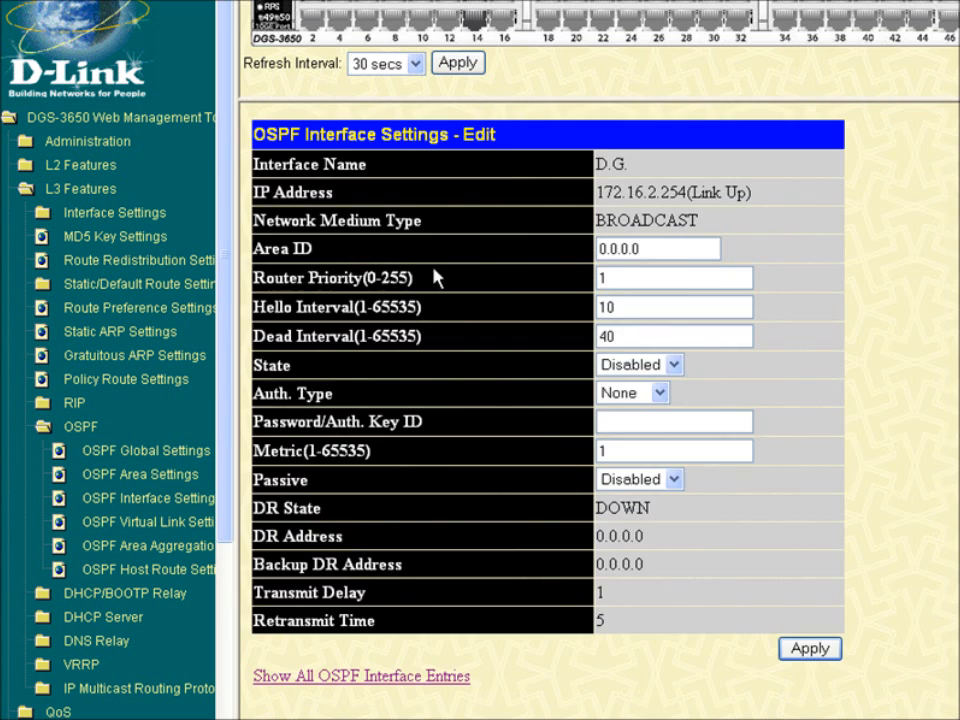
click(675, 364)
click(666, 396)
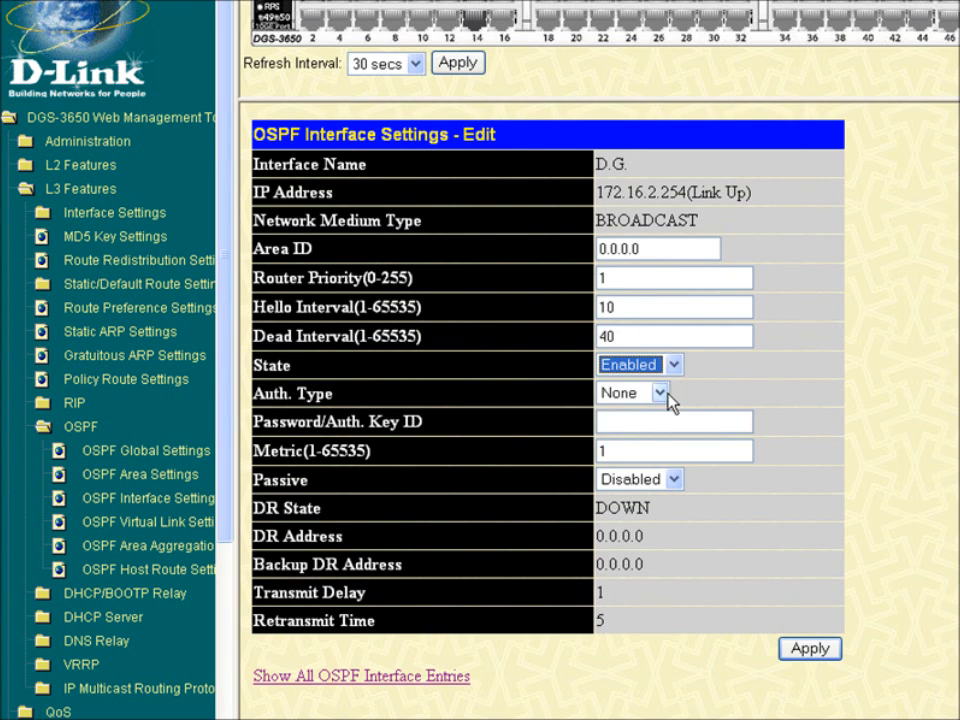
click(673, 480)
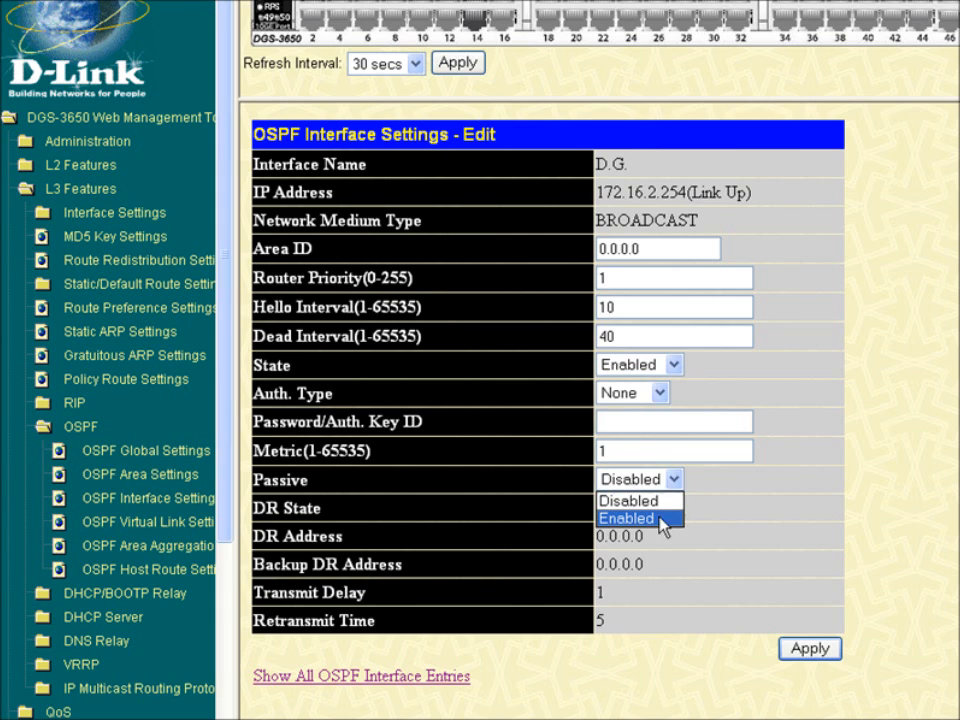
click(664, 520)
click(810, 648)
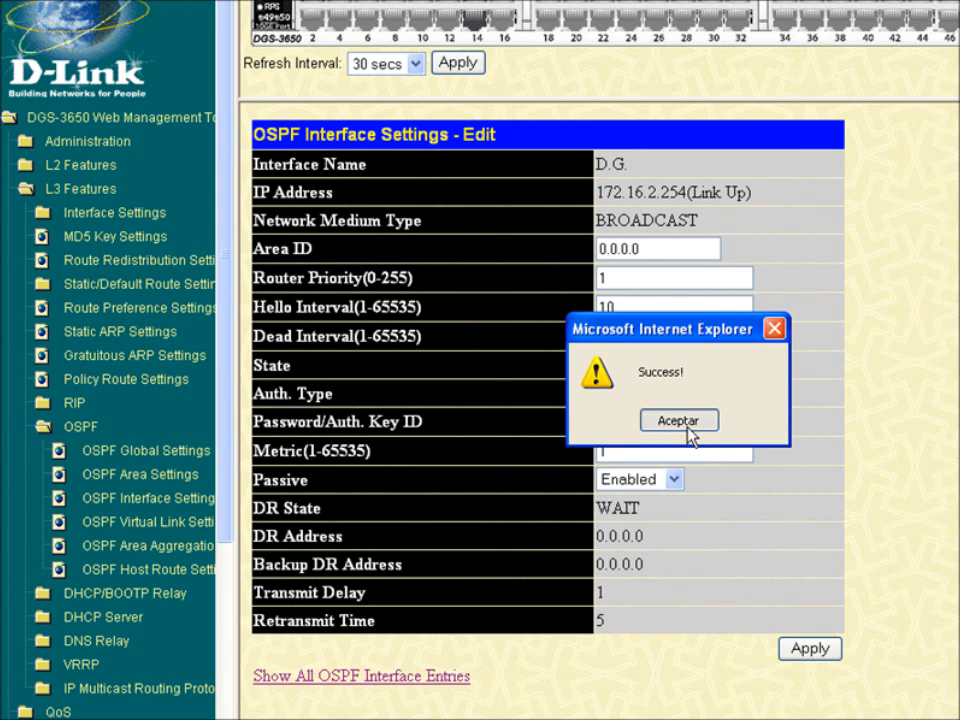
click(684, 423)
click(396, 677)
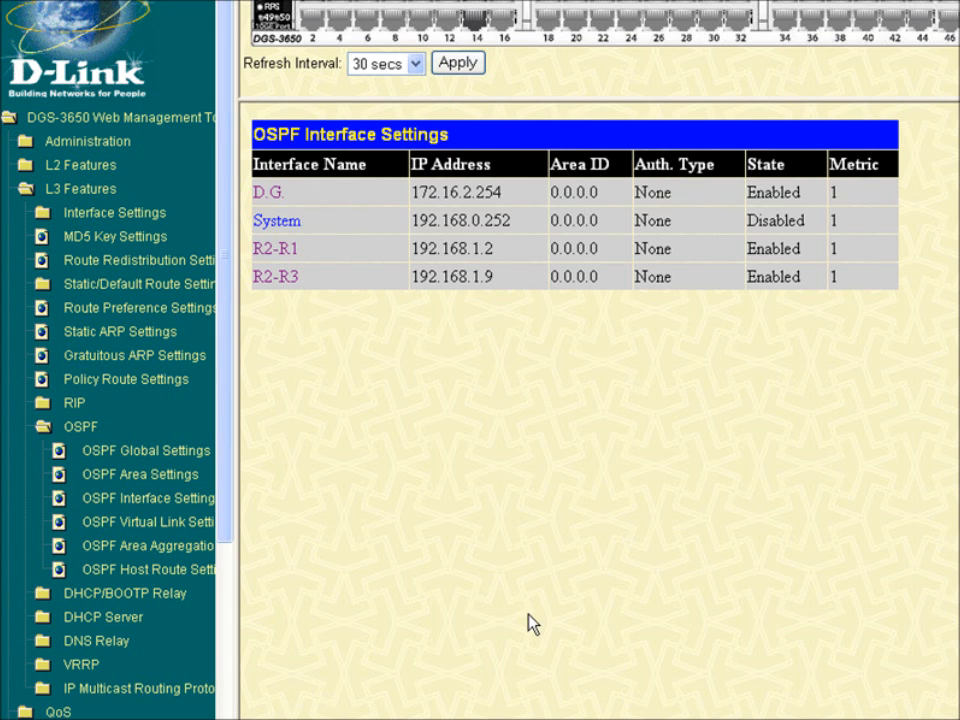
Step: Open R2's routing table and examine the networks, protocol and cost of the routes learned through OSPF
scroll(231, 405, down, 4)
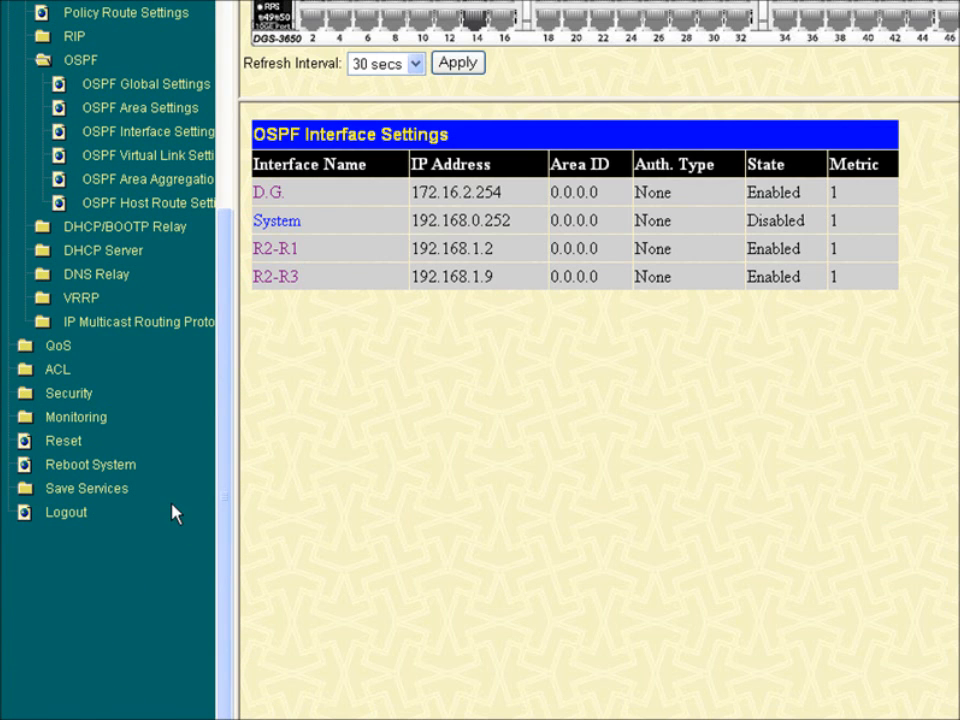
click(86, 420)
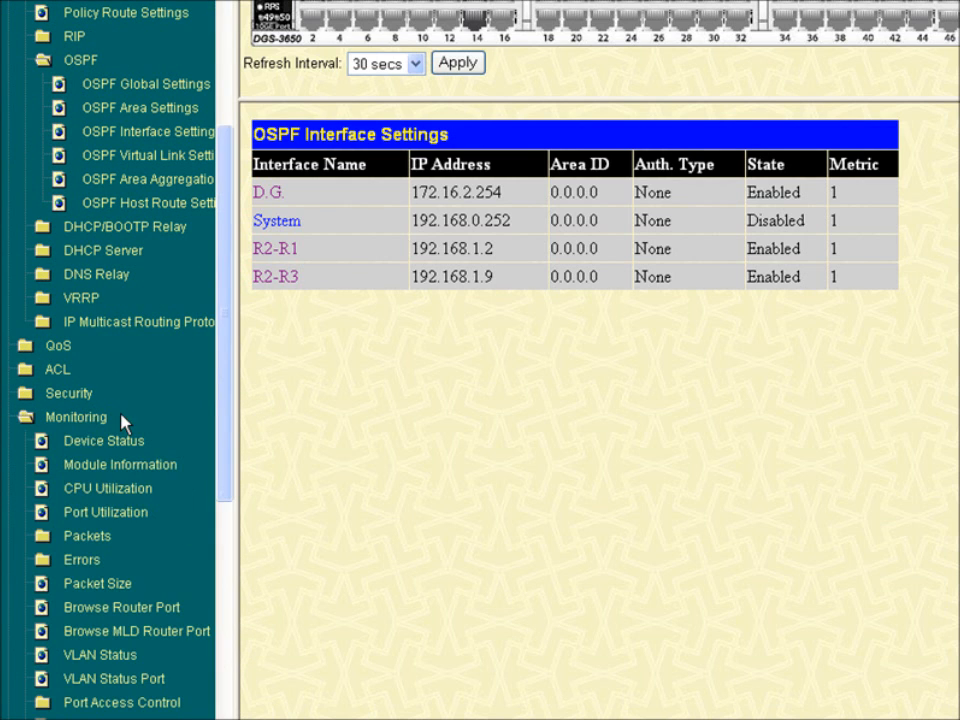
drag(220, 398, 212, 568)
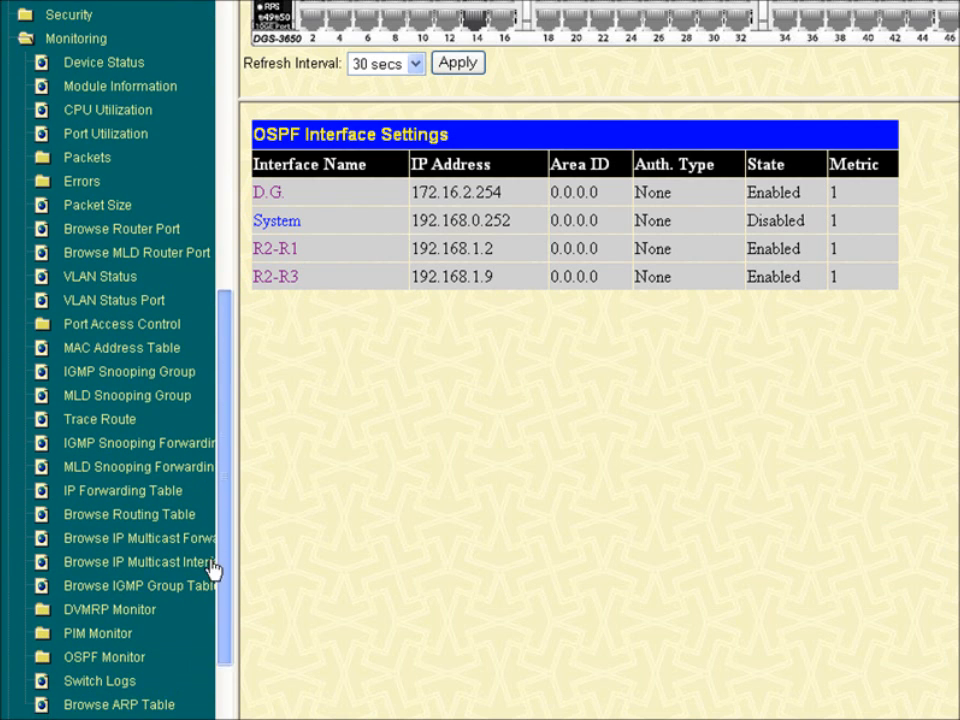
click(118, 512)
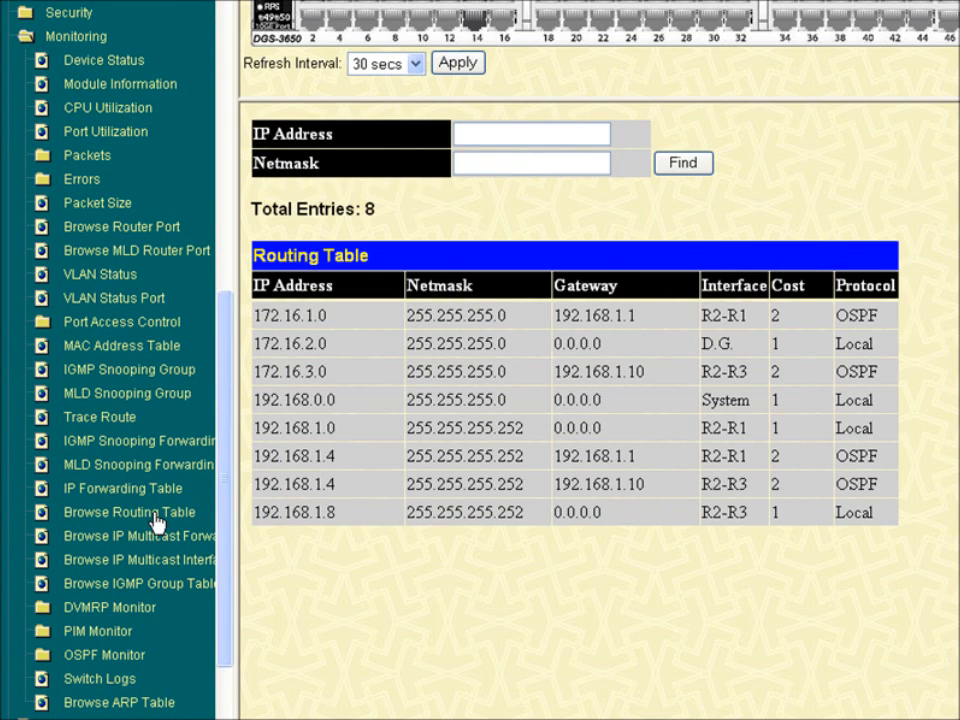
drag(345, 318, 254, 316)
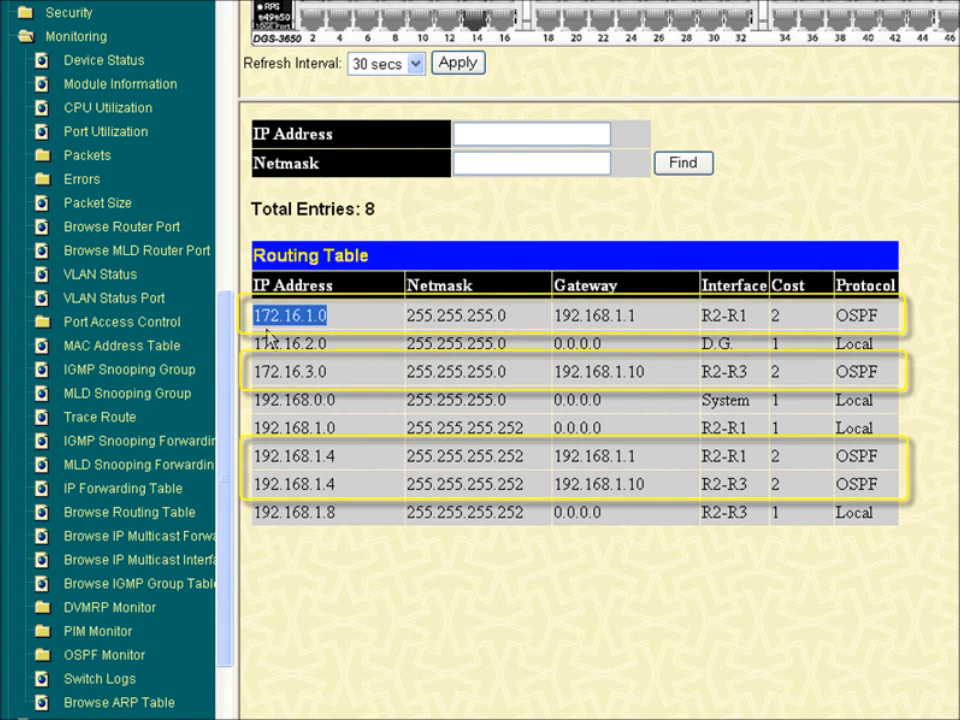
double_click(860, 318)
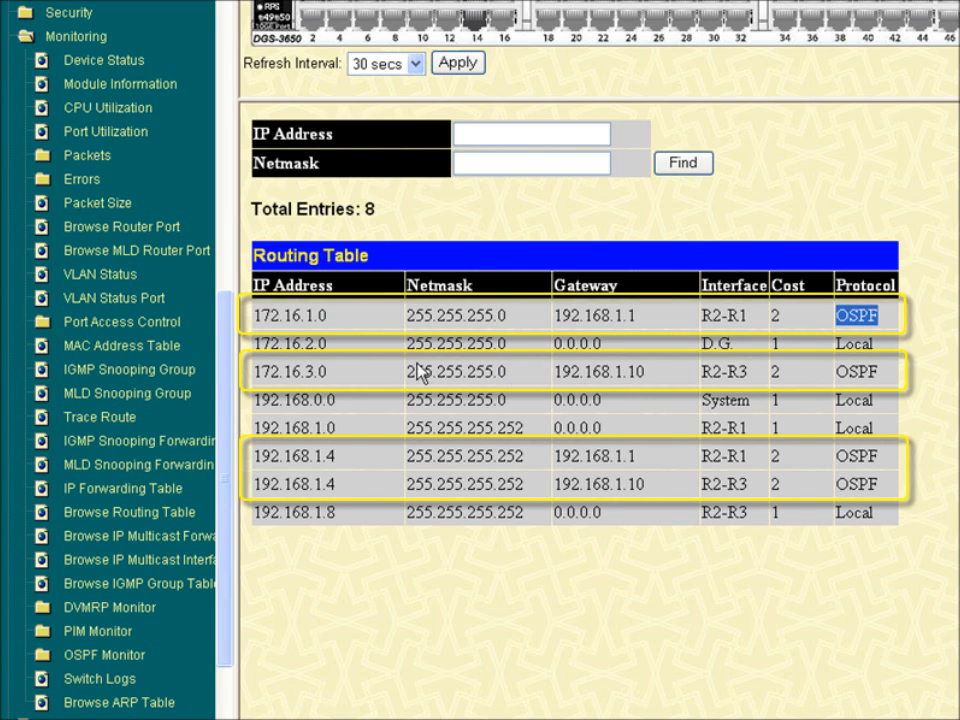
drag(343, 374, 253, 372)
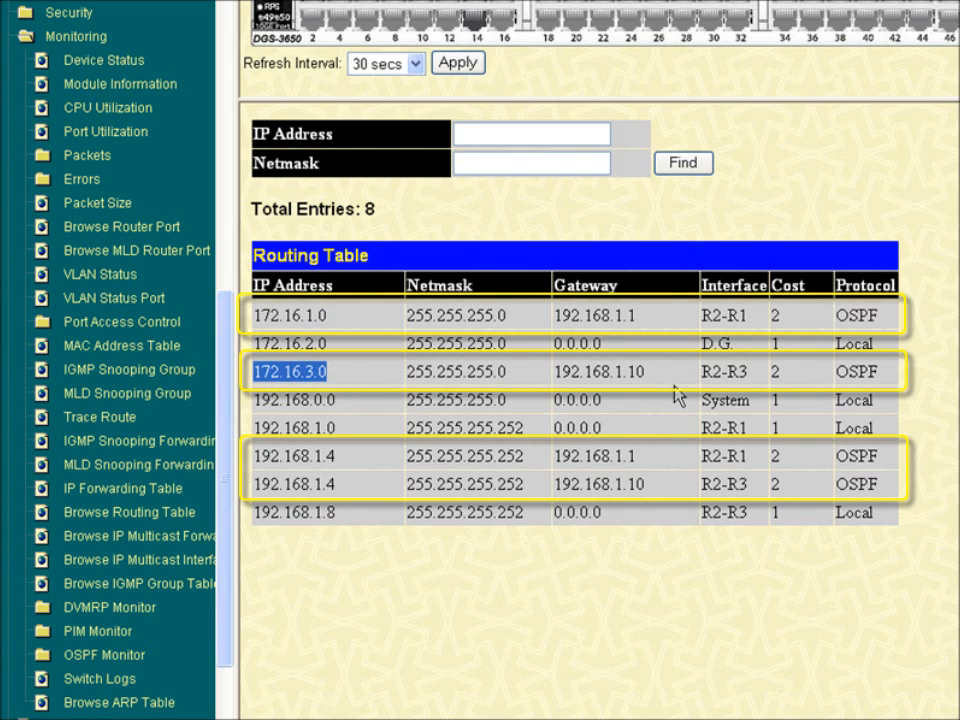
double_click(857, 372)
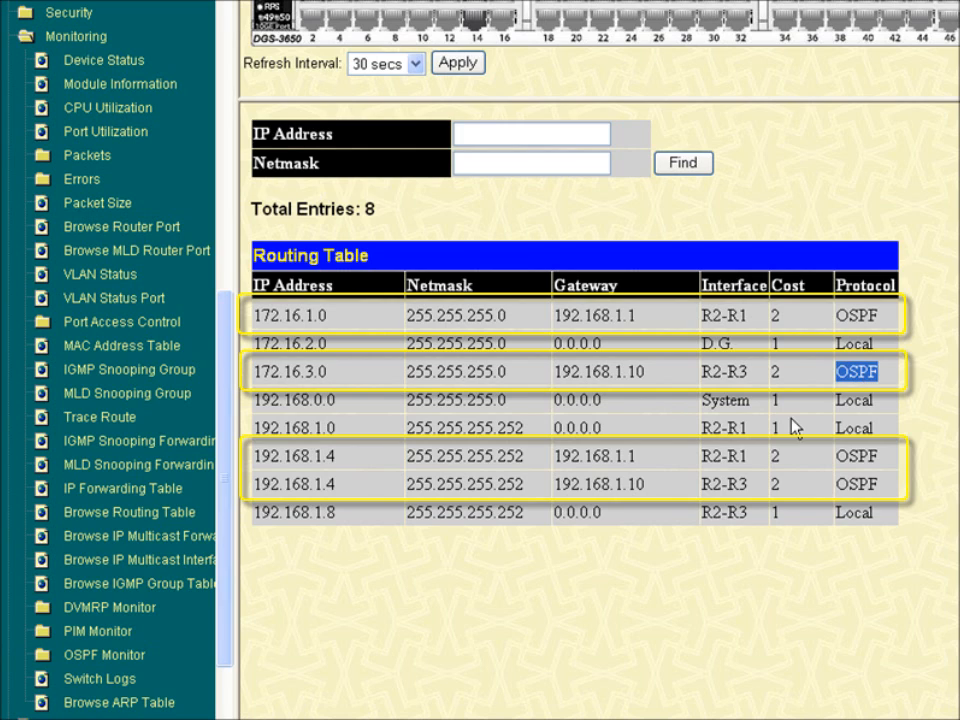
click(780, 322)
double_click(772, 371)
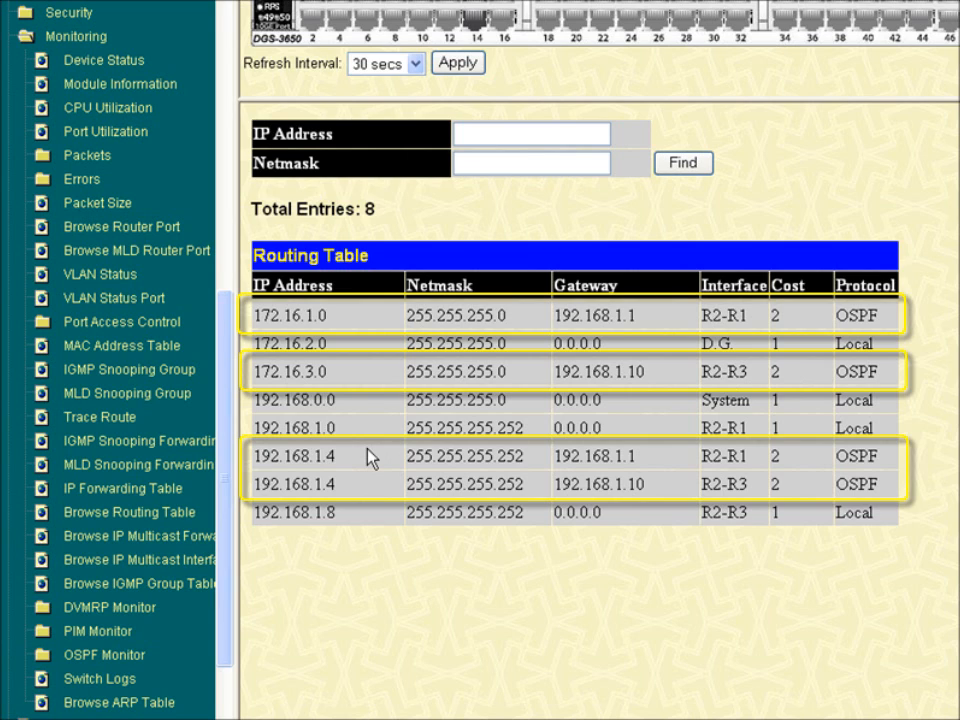
double_click(272, 462)
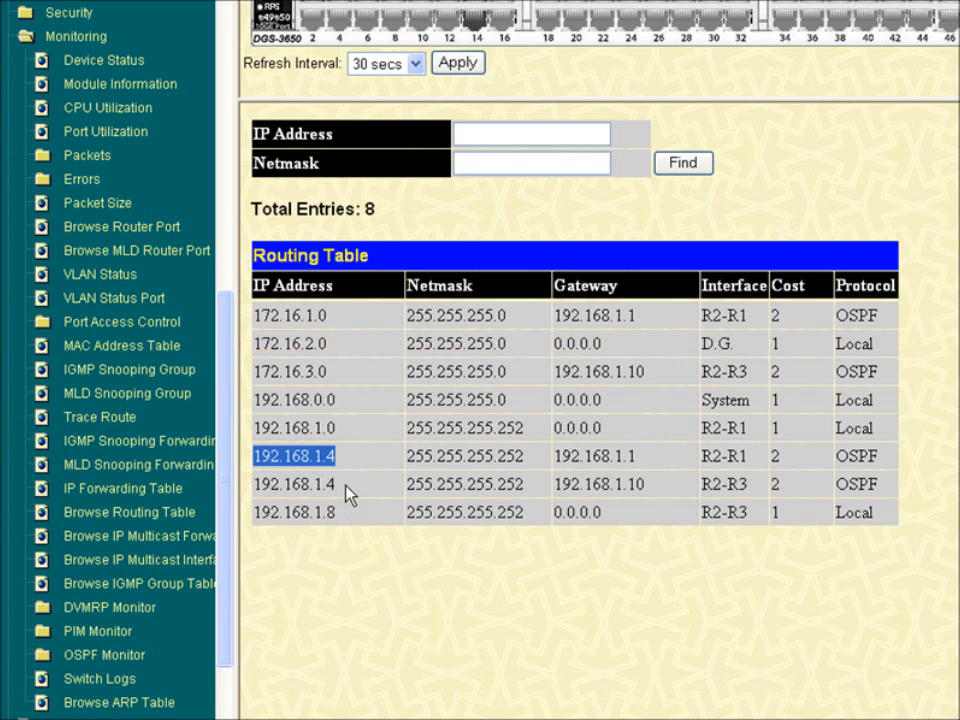
Step: Compare the gateways, costs and protocols of the two 192.168.1.4 routes in R2's routing table
drag(348, 492, 268, 490)
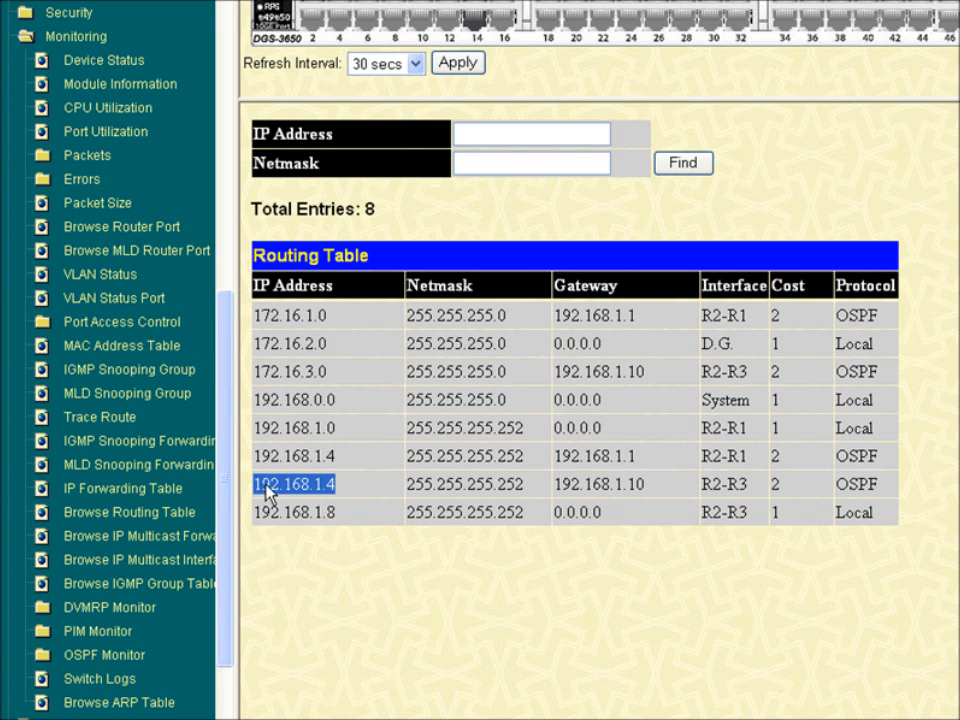
drag(638, 456, 561, 458)
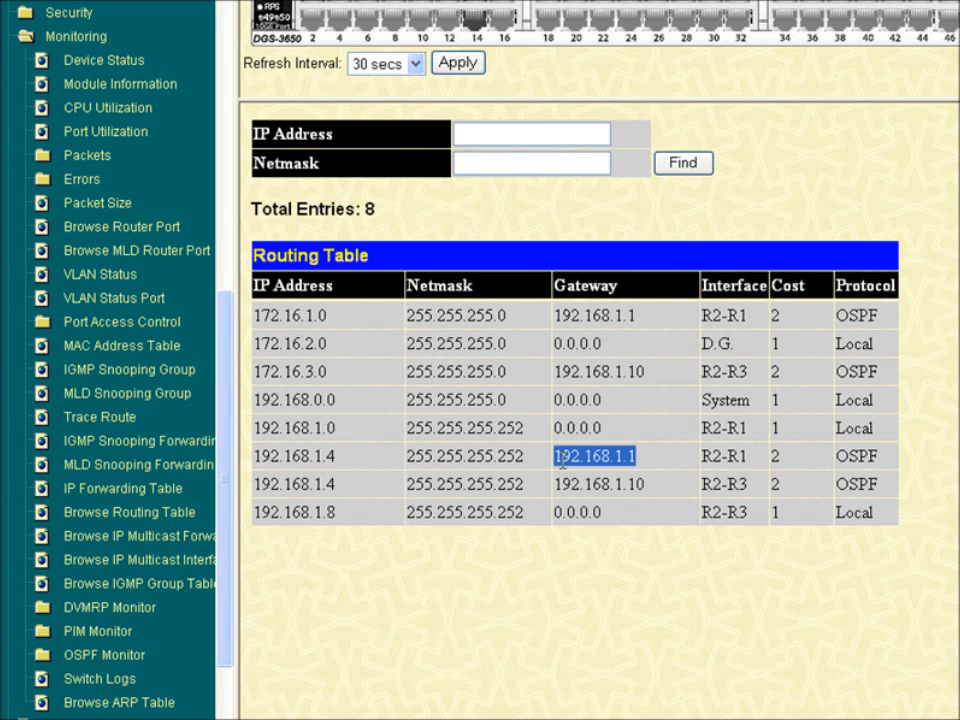
drag(647, 484, 566, 476)
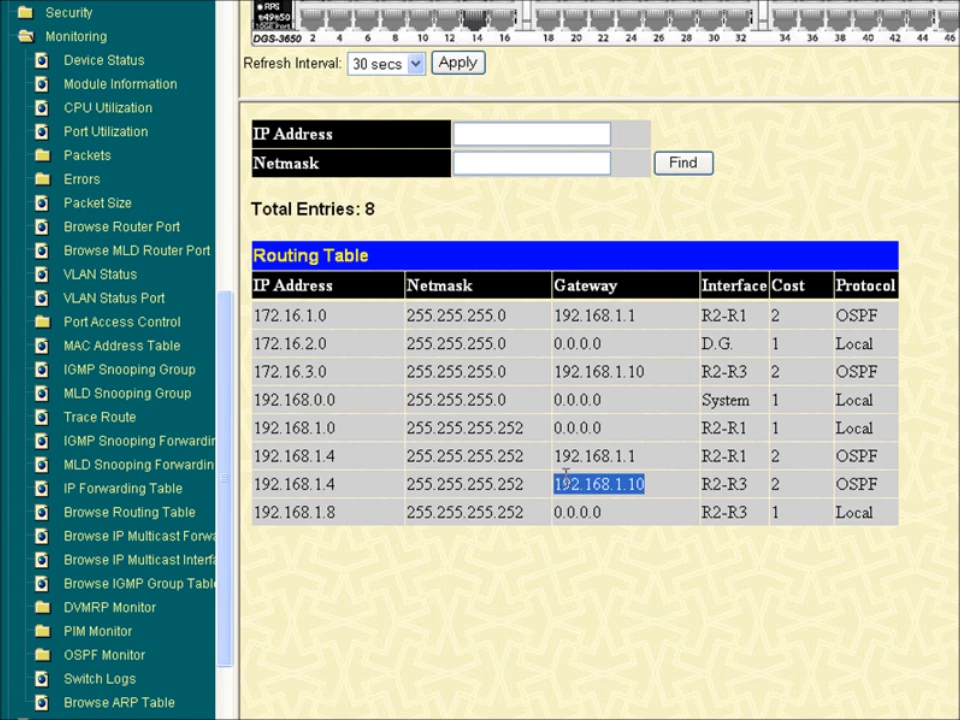
click(781, 460)
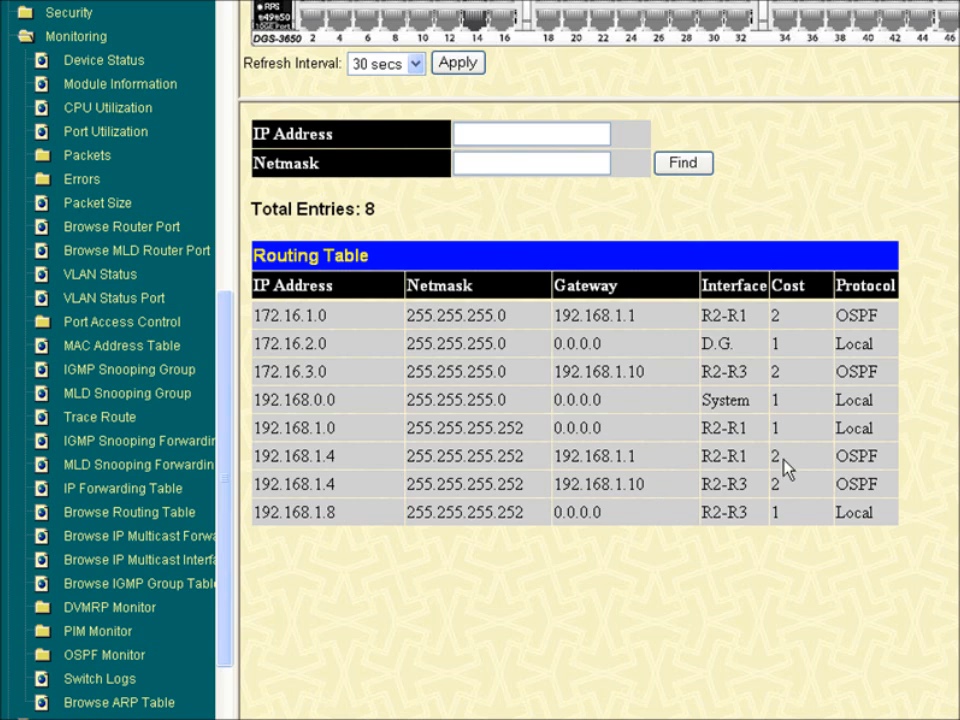
double_click(787, 484)
click(843, 463)
double_click(855, 458)
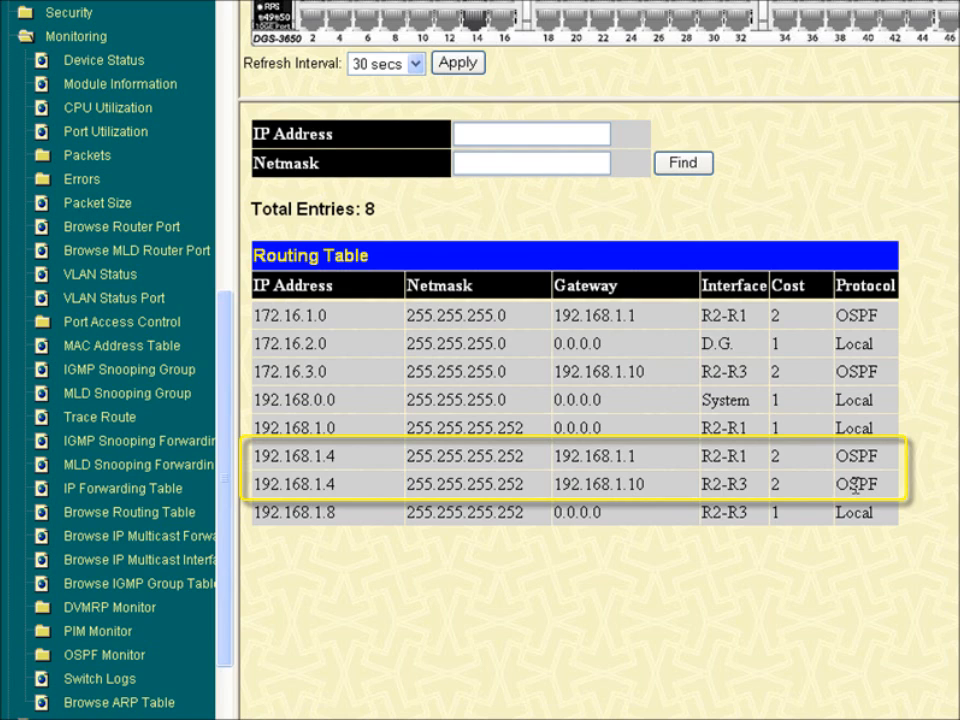
double_click(855, 484)
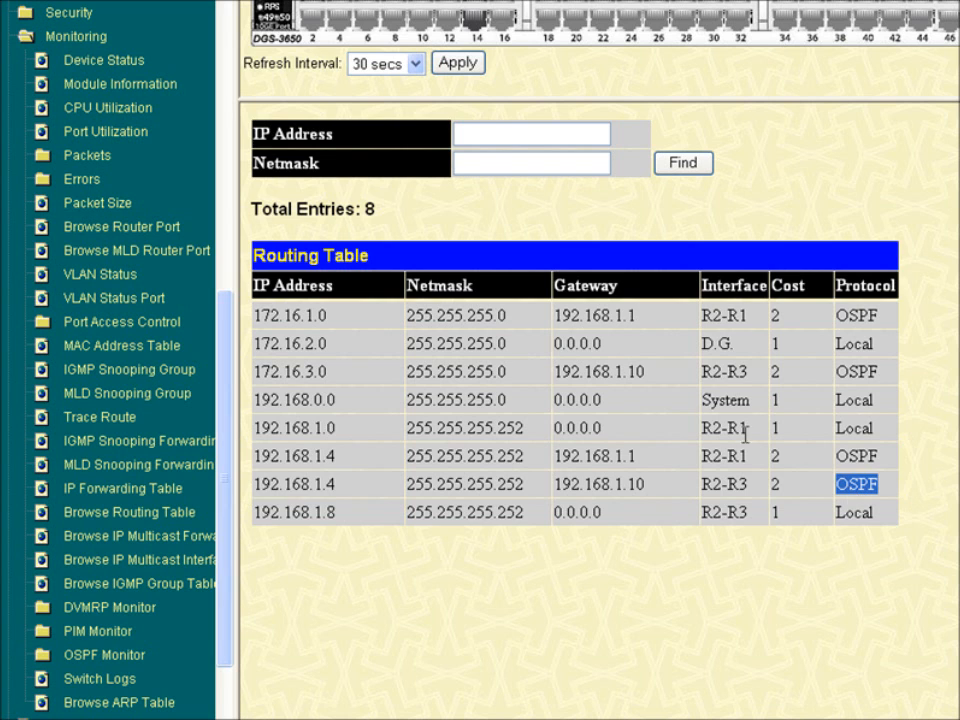
Step: Switch to R3's web management and open its routing table to check the routes learned through OSPF
key(alt+Tab)
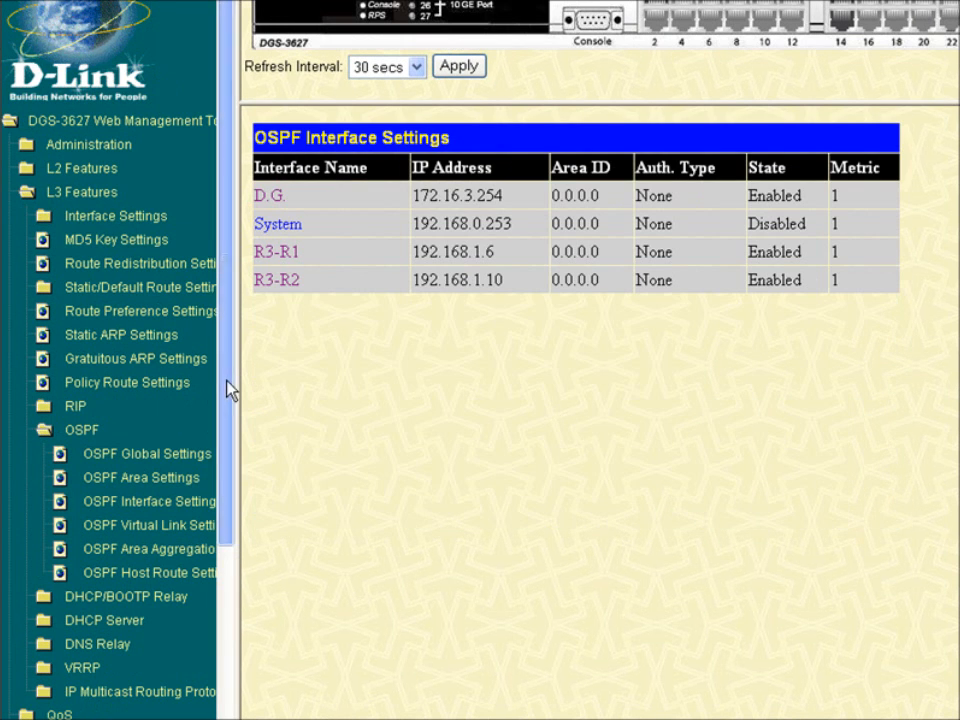
drag(230, 390, 223, 536)
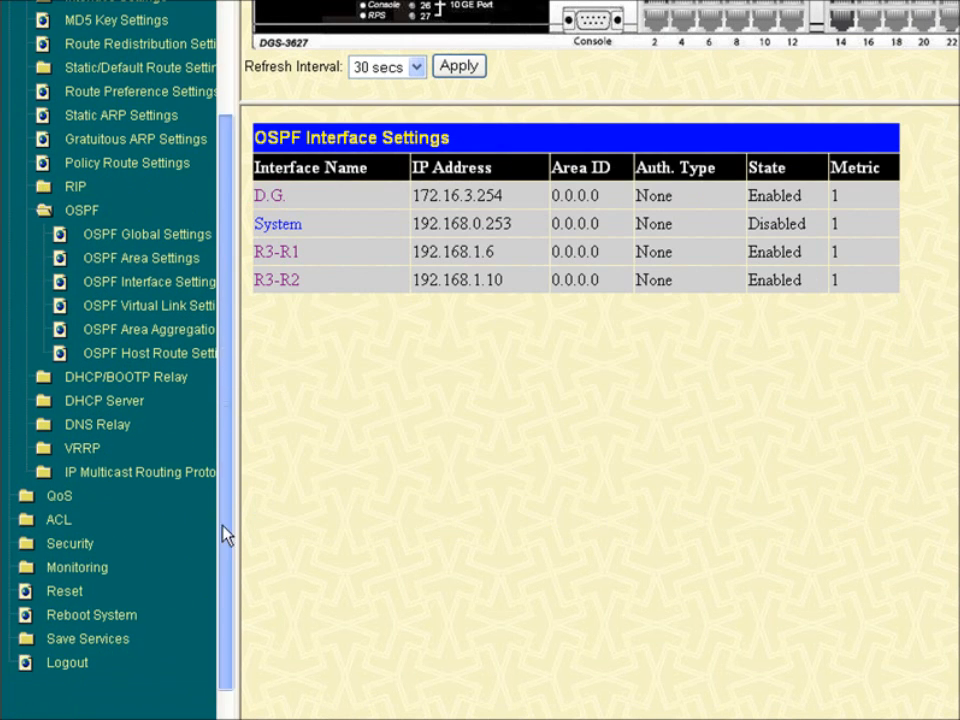
click(88, 565)
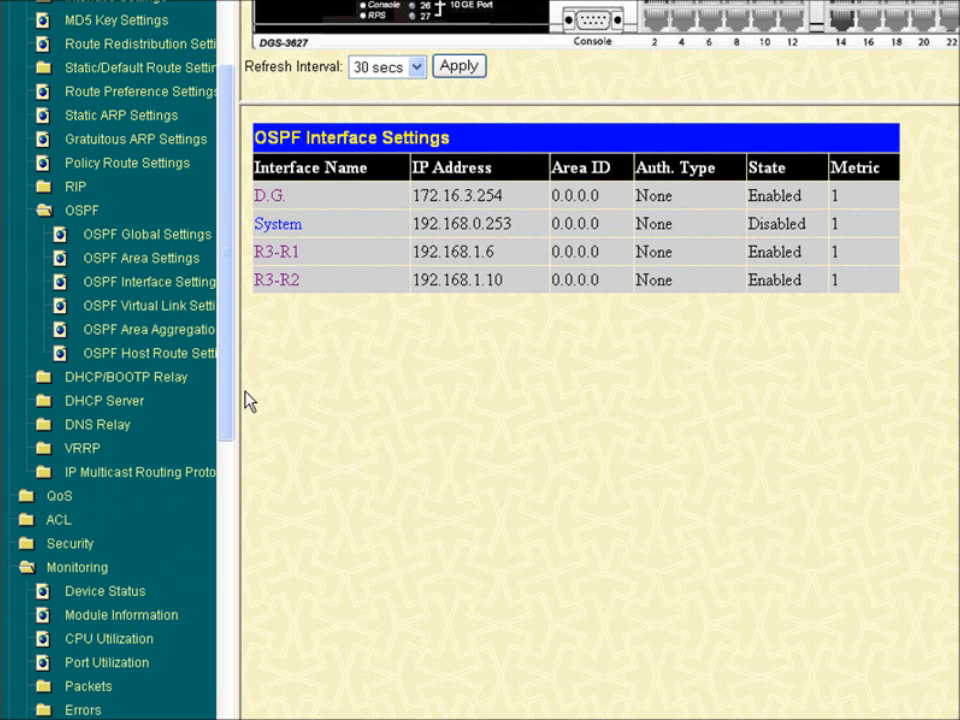
drag(226, 418, 225, 623)
click(131, 603)
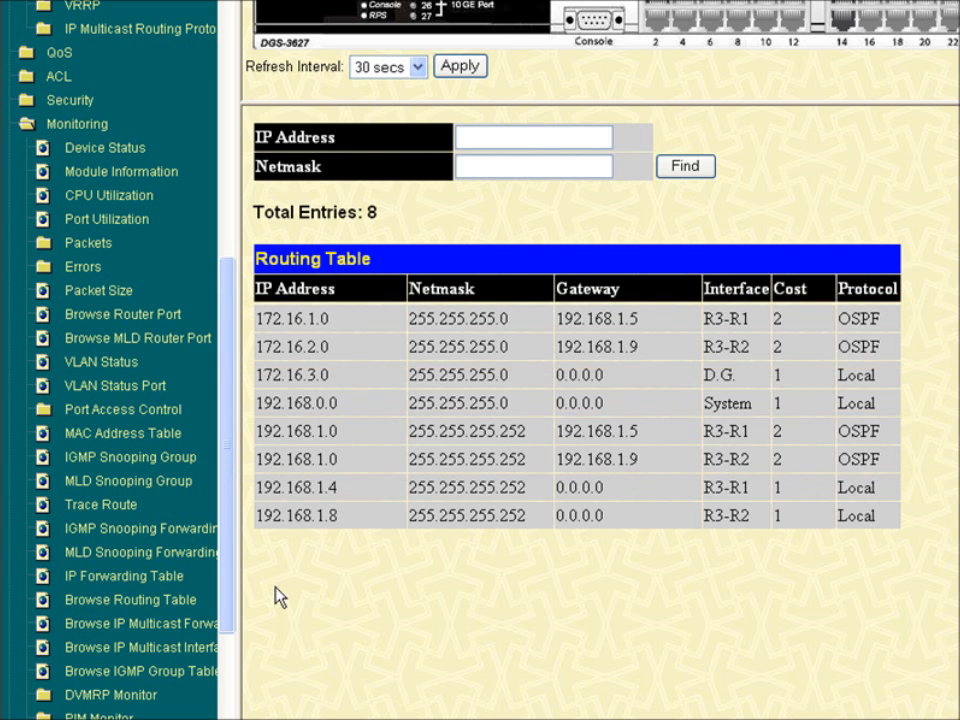
Step: Switch to R1's web management and open its routing table to check the routes learned through OSPF
key(alt+Tab)
key(alt+Tab)
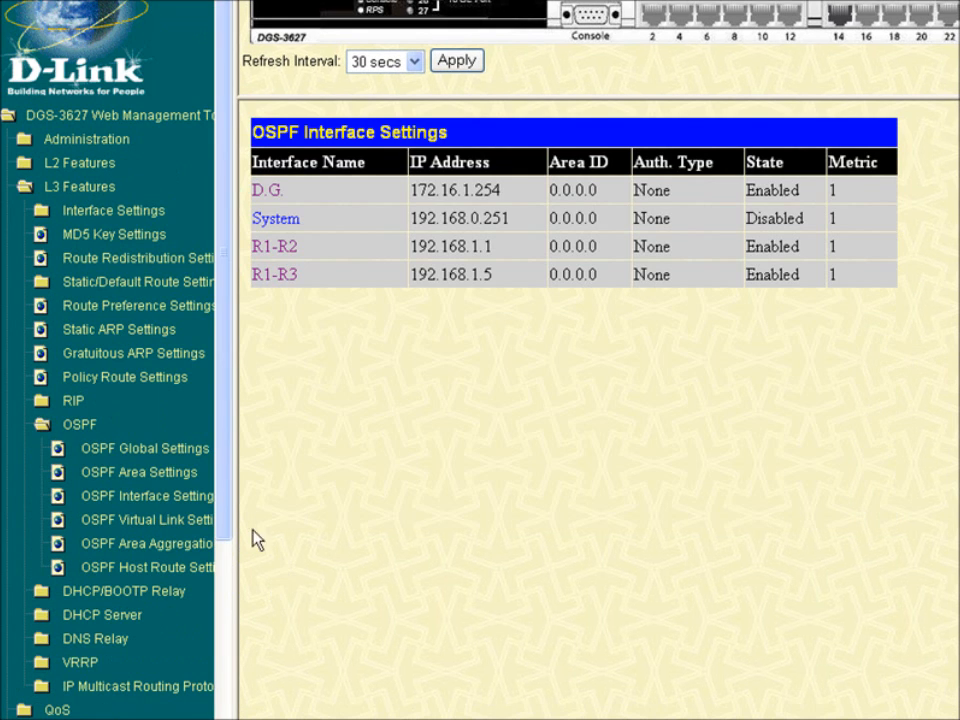
drag(226, 495, 225, 647)
click(98, 556)
drag(237, 467, 229, 626)
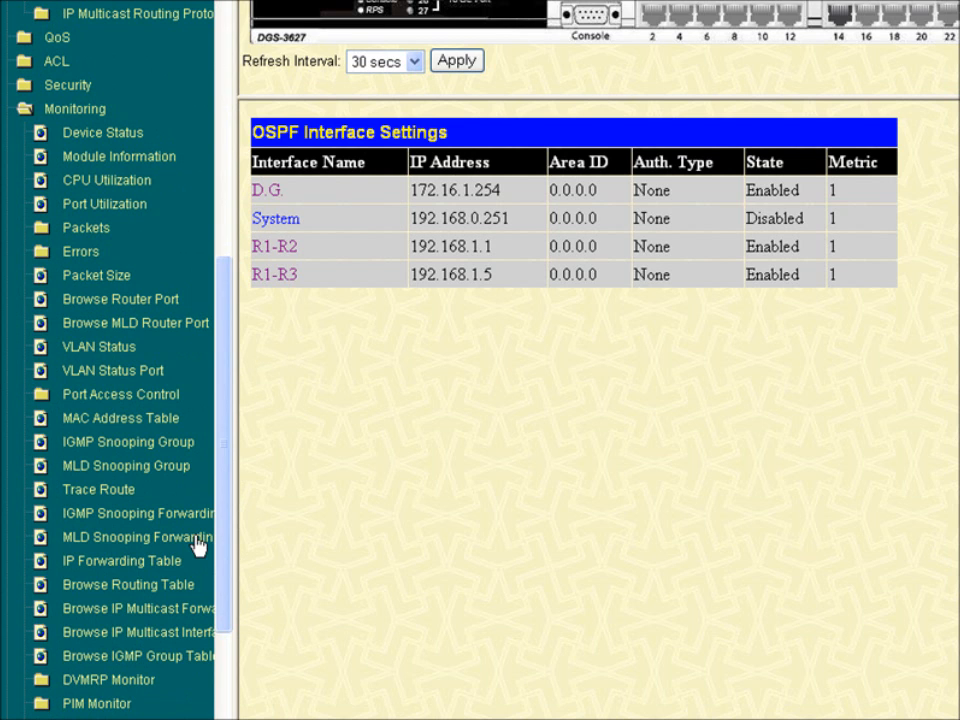
click(118, 586)
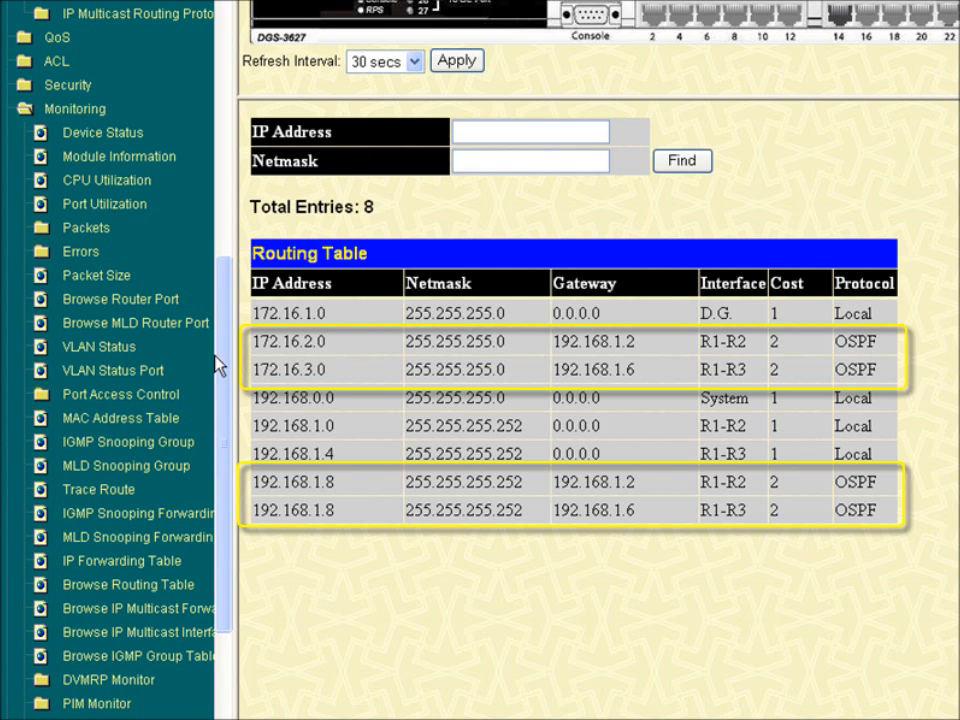
Step: View R1's OSPF link-state database (LSDB) table, followed by its OSPF neighbor table
drag(219, 381, 206, 476)
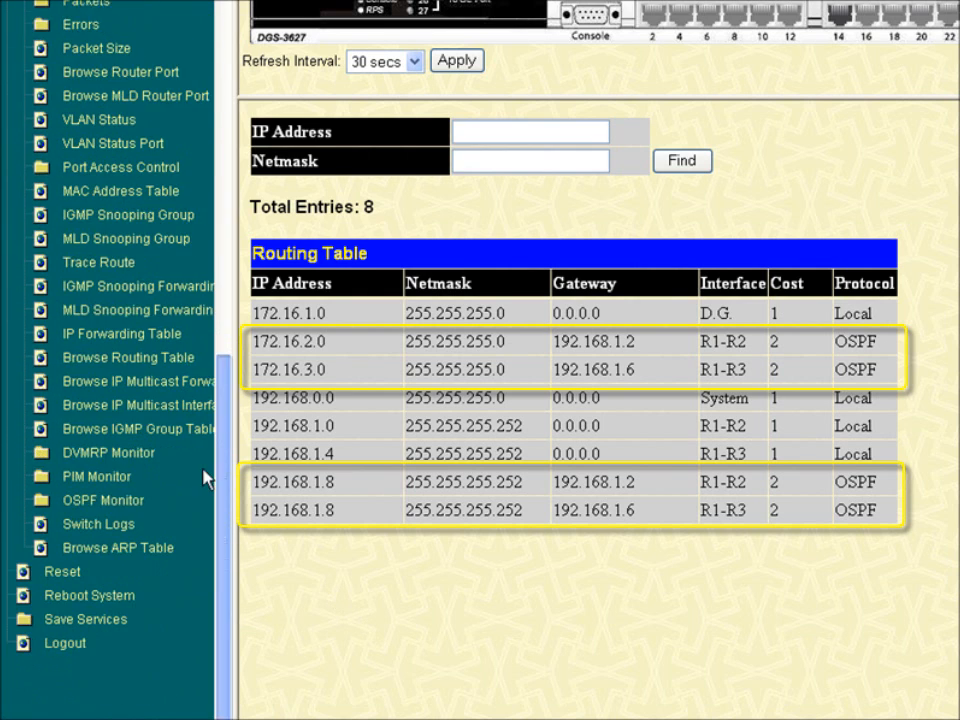
click(118, 500)
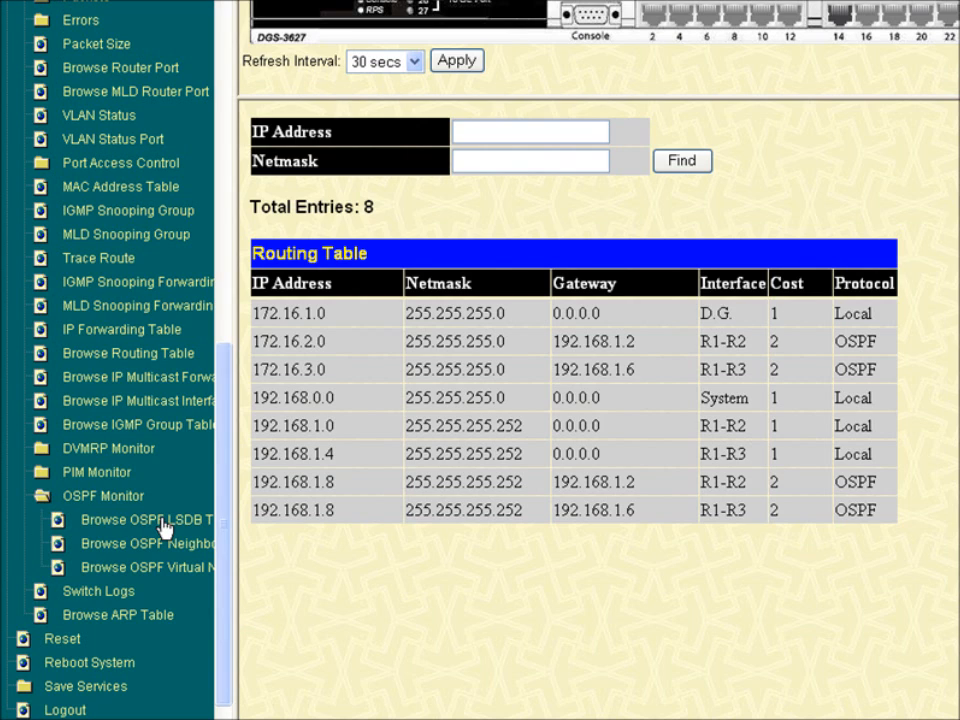
click(163, 526)
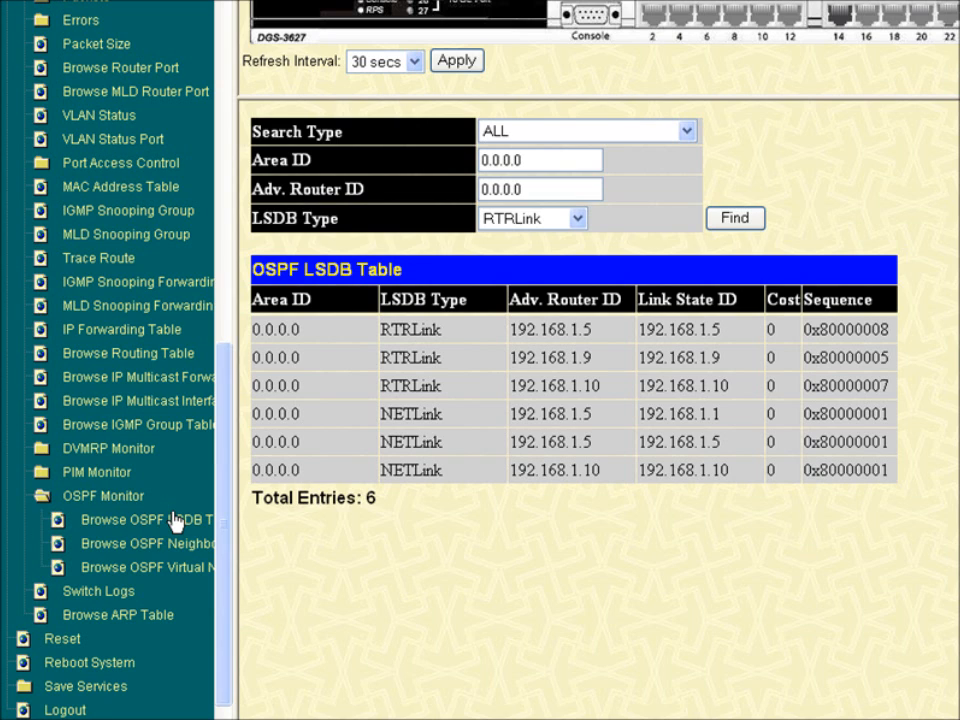
scroll(220, 510, down, 2)
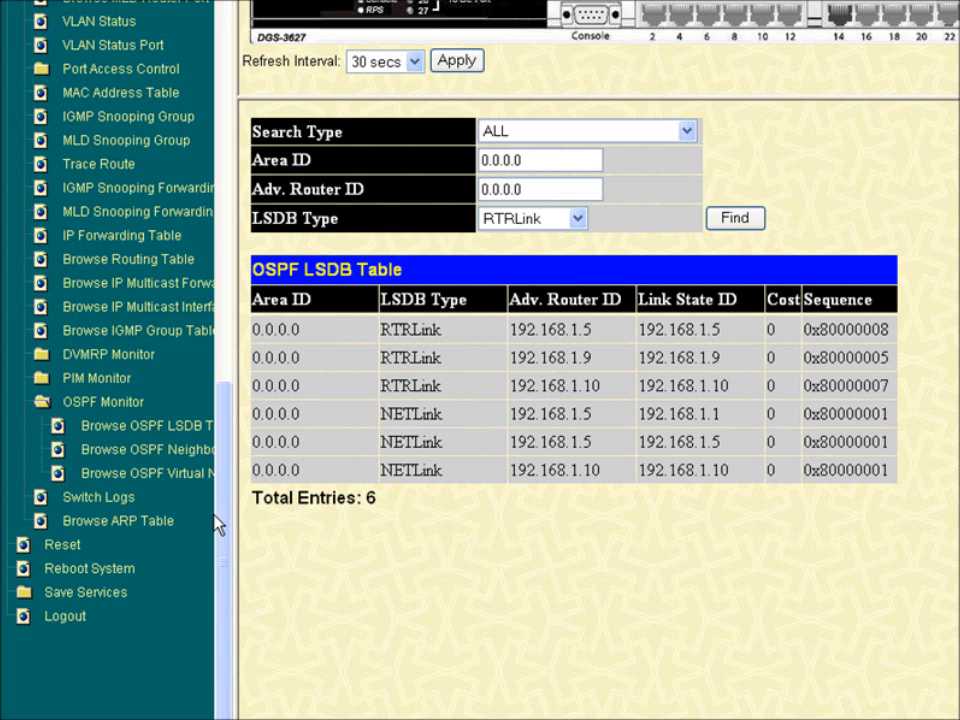
click(185, 458)
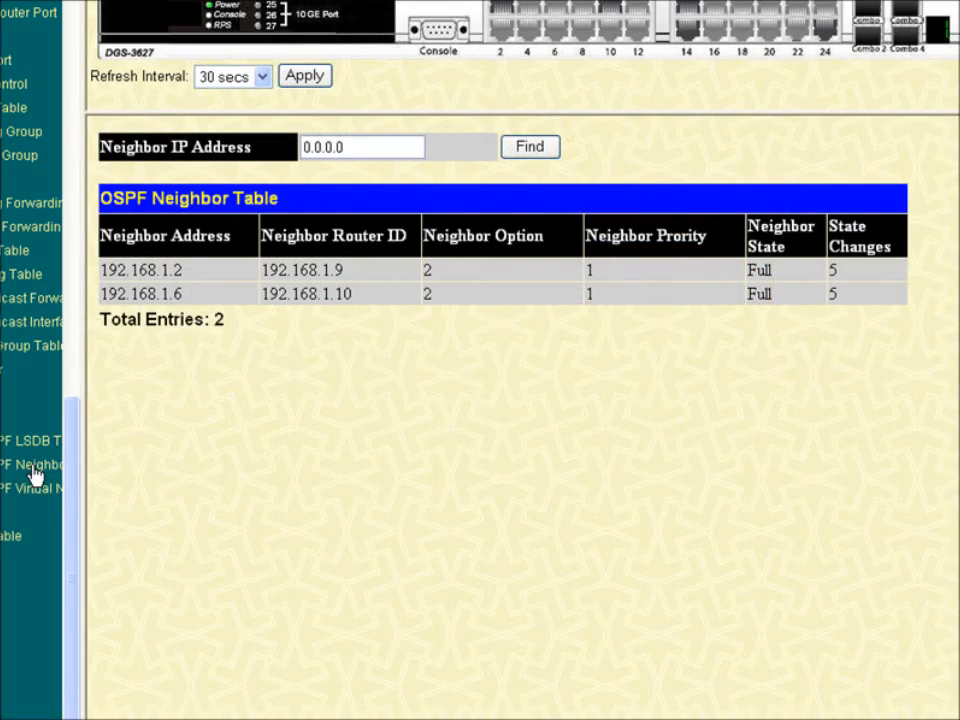
Step: Switch to R3 and view its OSPF LSDB table and OSPF neighbor table
key(alt+Tab)
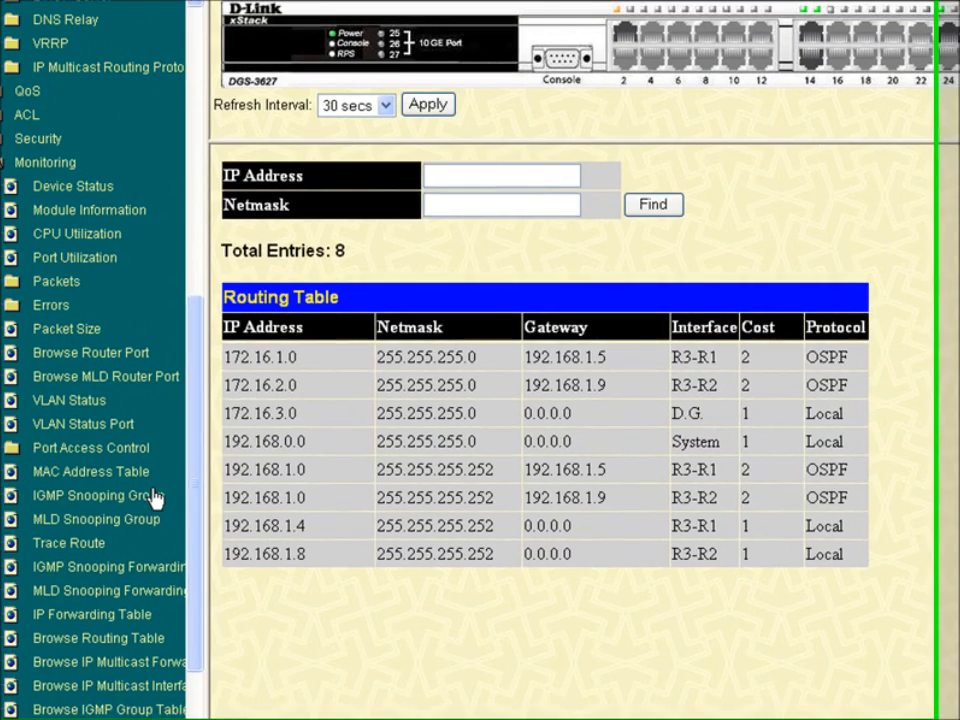
scroll(213, 485, down, 4)
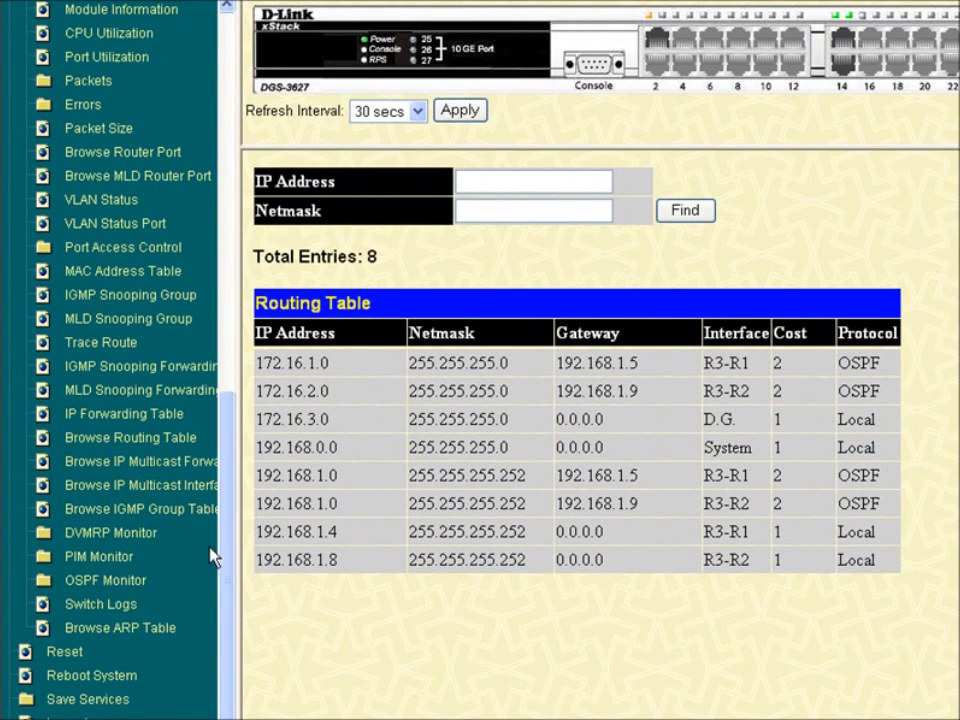
click(126, 581)
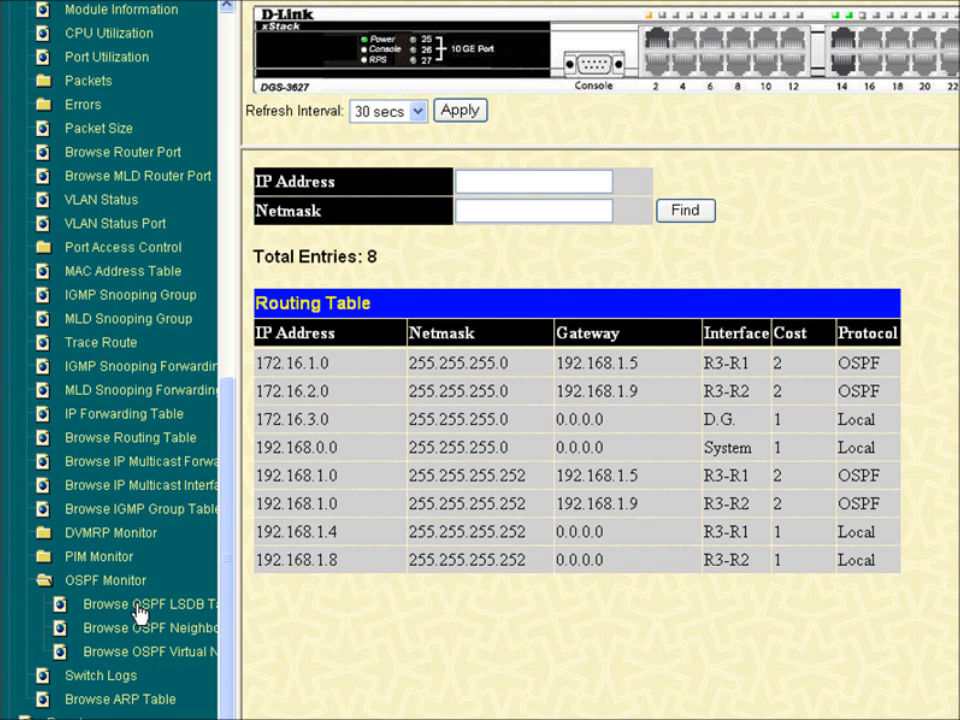
click(137, 607)
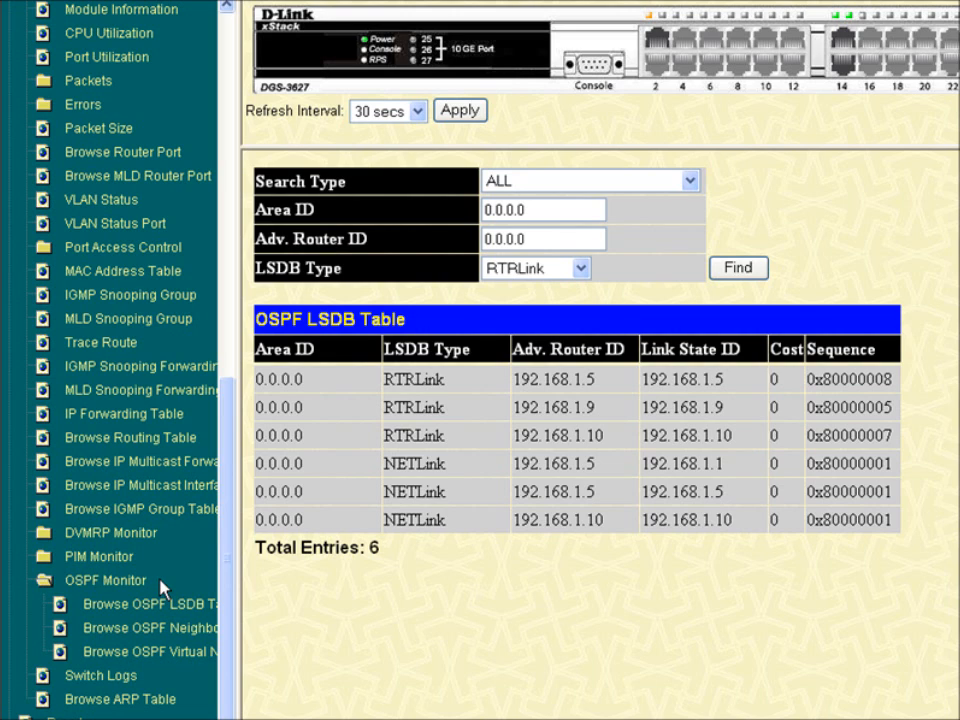
click(160, 640)
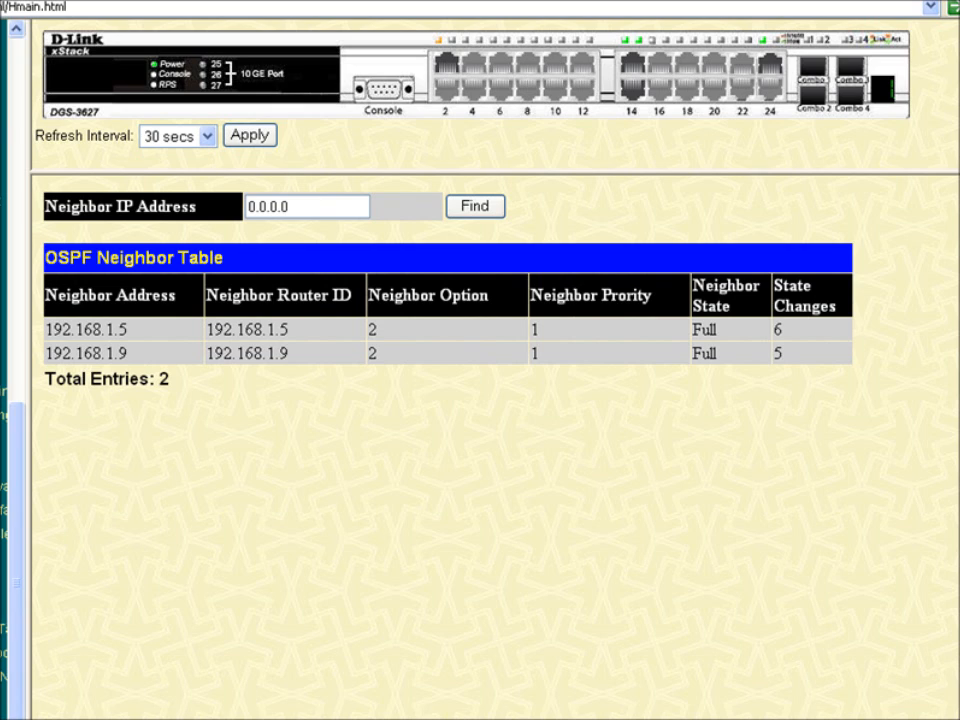
Step: Switch to R2 and view its OSPF LSDB table and OSPF neighbor table
key(alt+Tab)
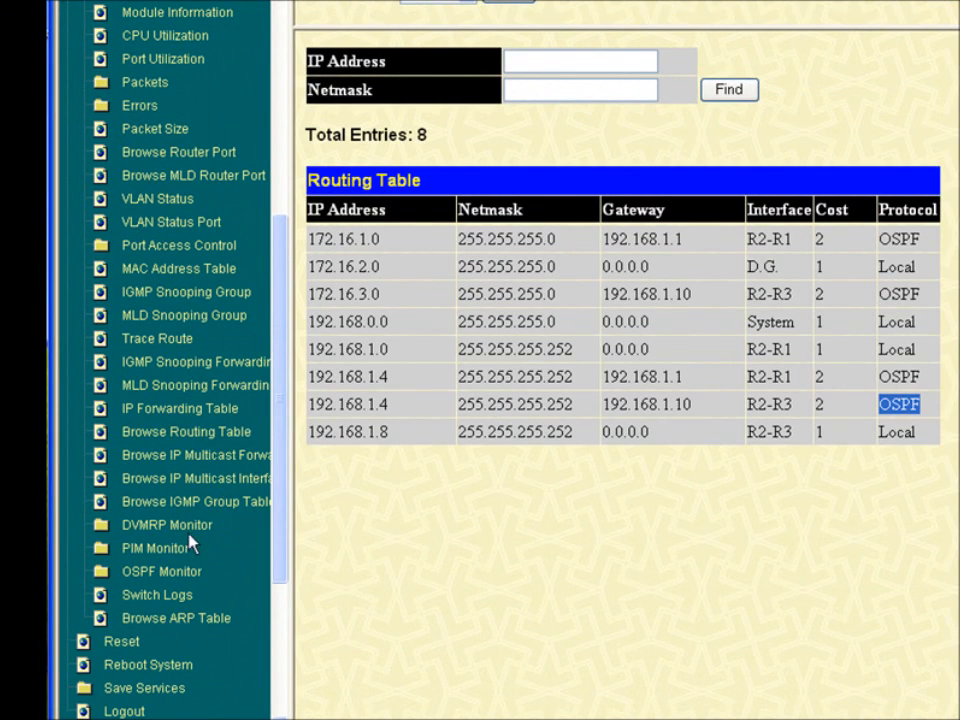
click(163, 571)
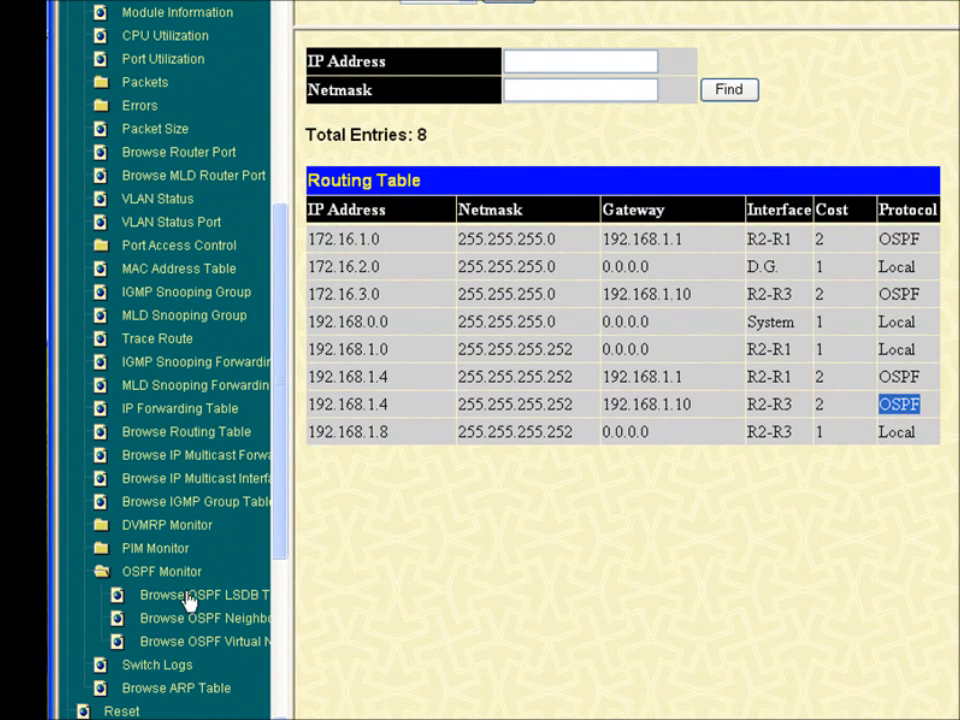
click(189, 600)
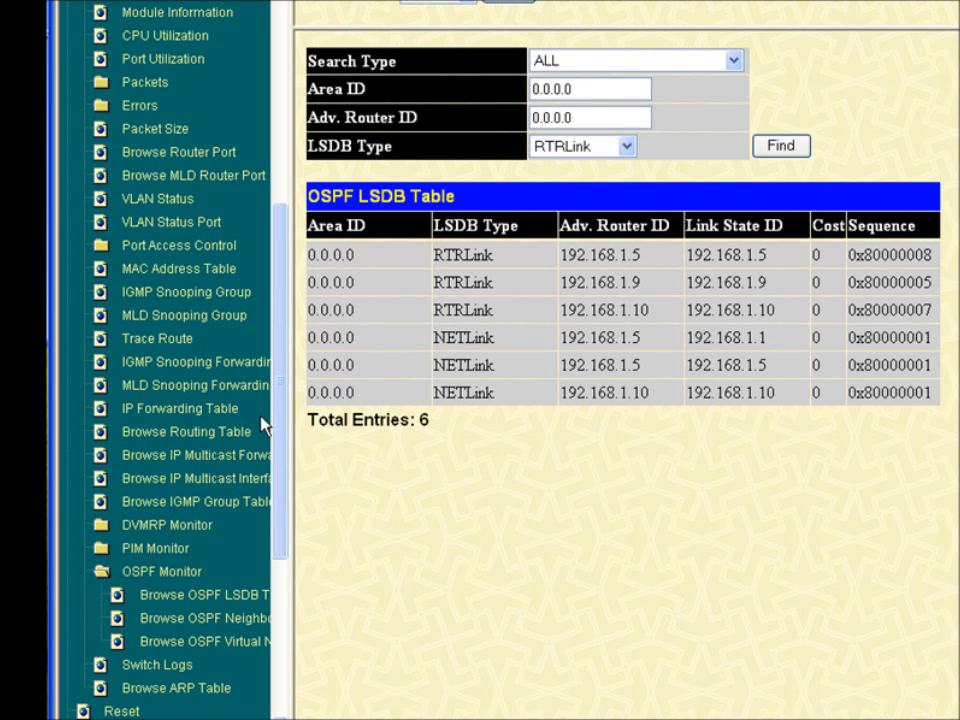
drag(281, 426, 279, 529)
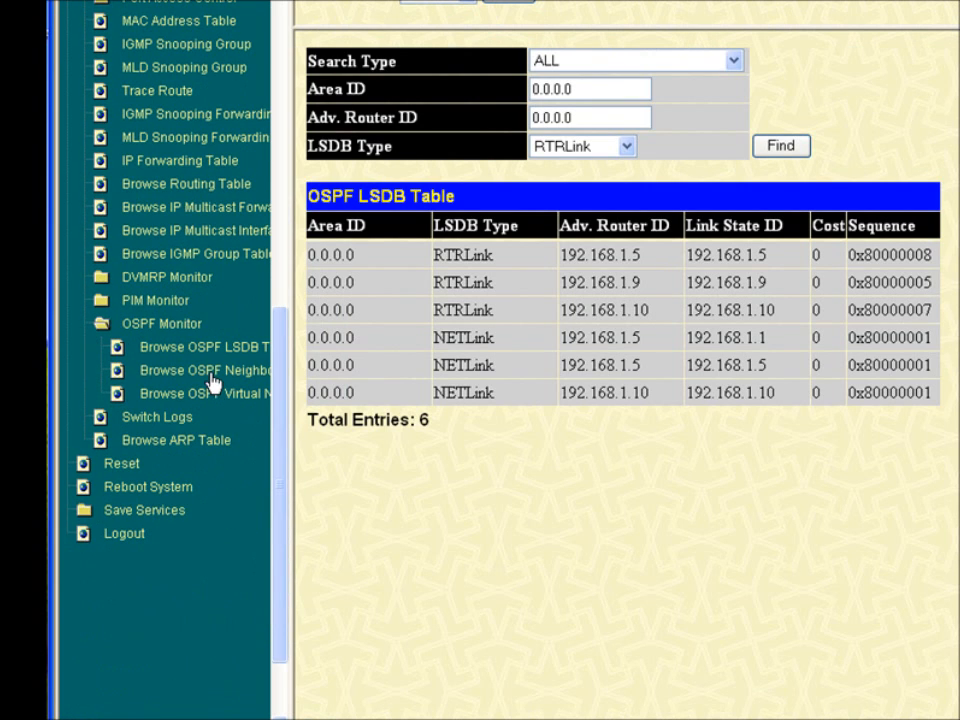
click(212, 381)
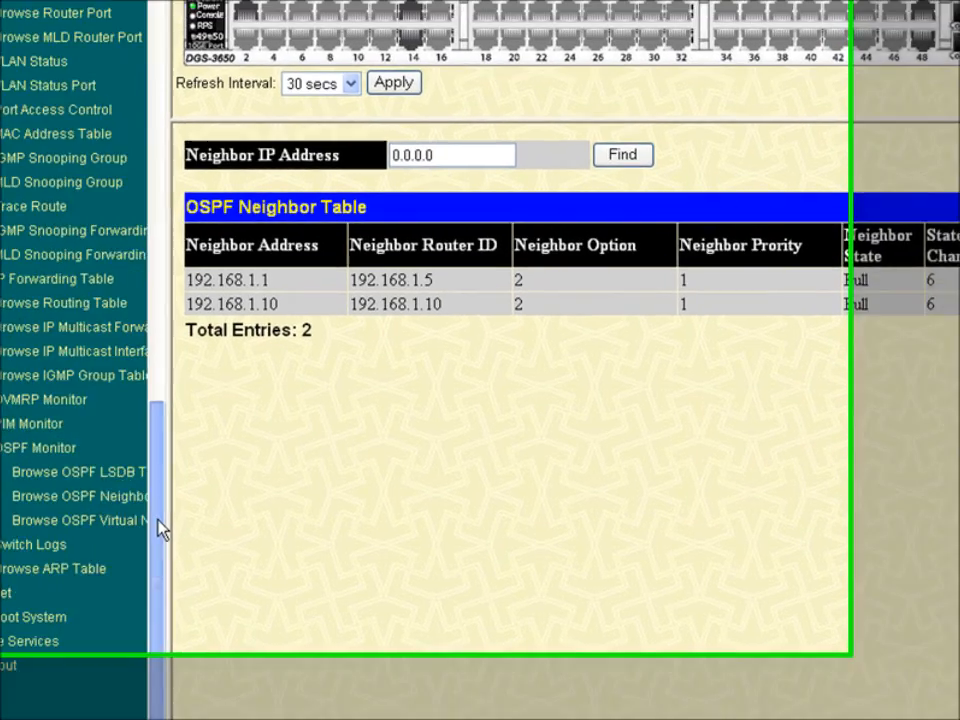
Step: Open the OSPF settings of R2's interface R2-R3 and examine its DR state, DR address and backup DR address
drag(85, 458, 86, 261)
drag(249, 361, 249, 295)
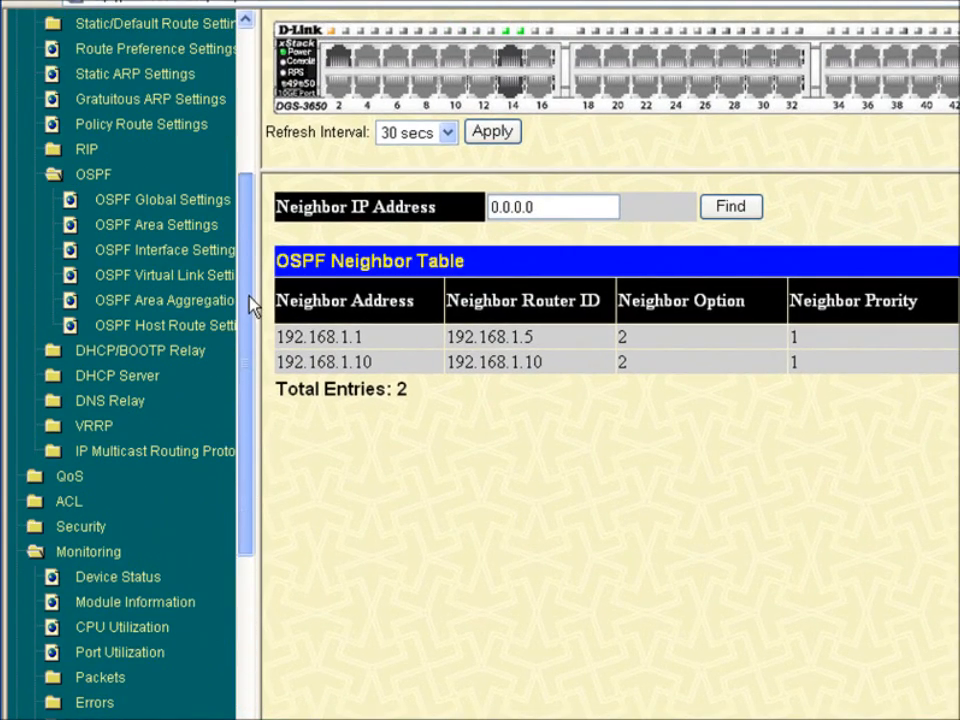
click(152, 254)
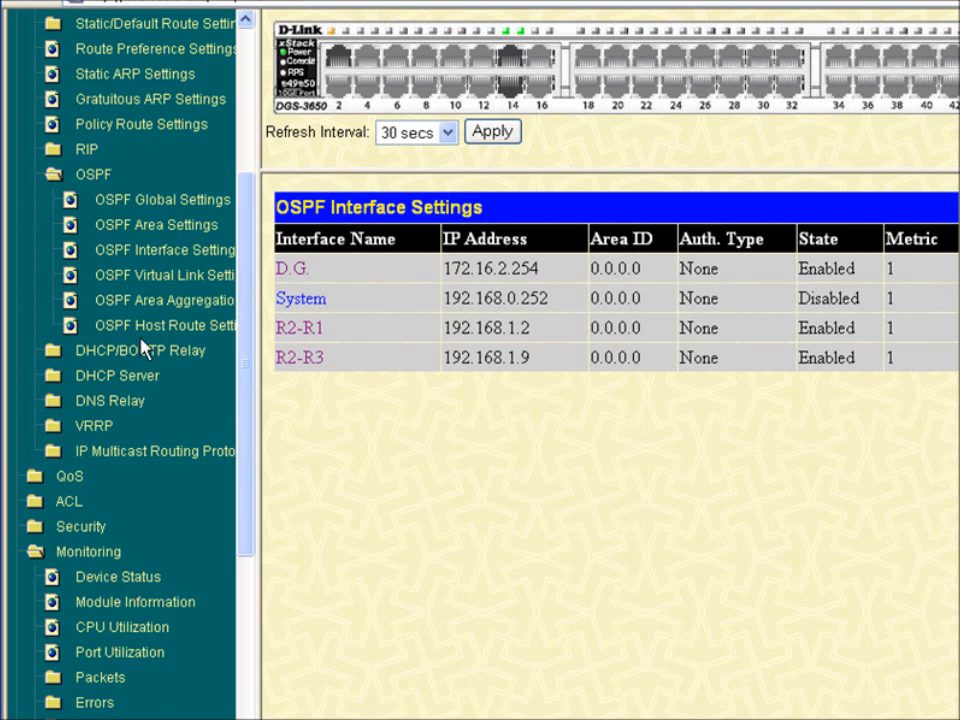
click(302, 358)
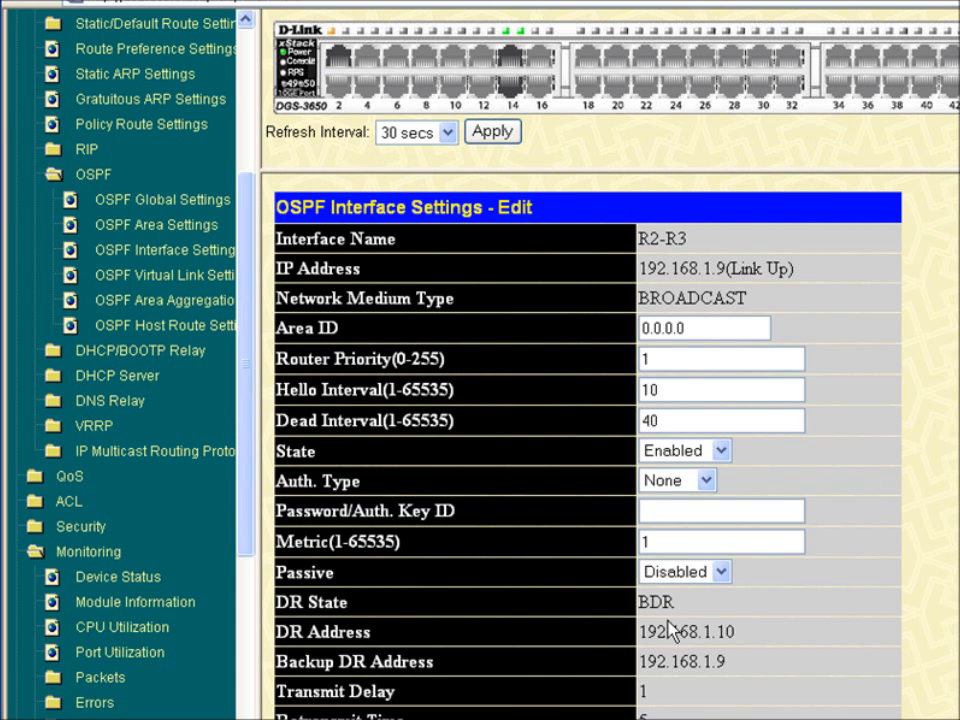
double_click(682, 614)
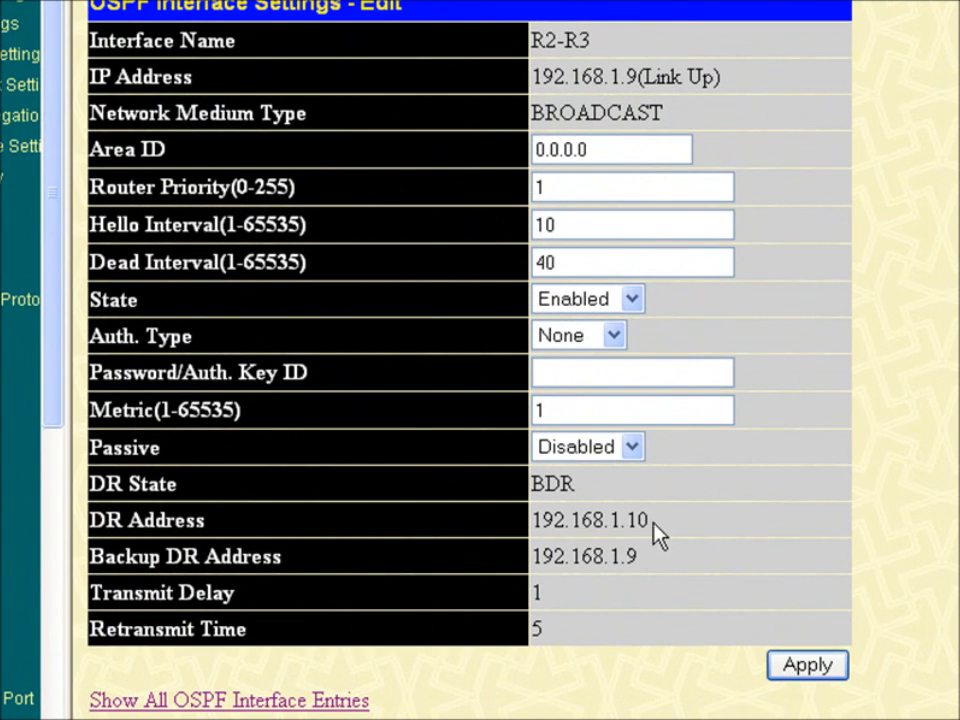
drag(736, 634, 671, 642)
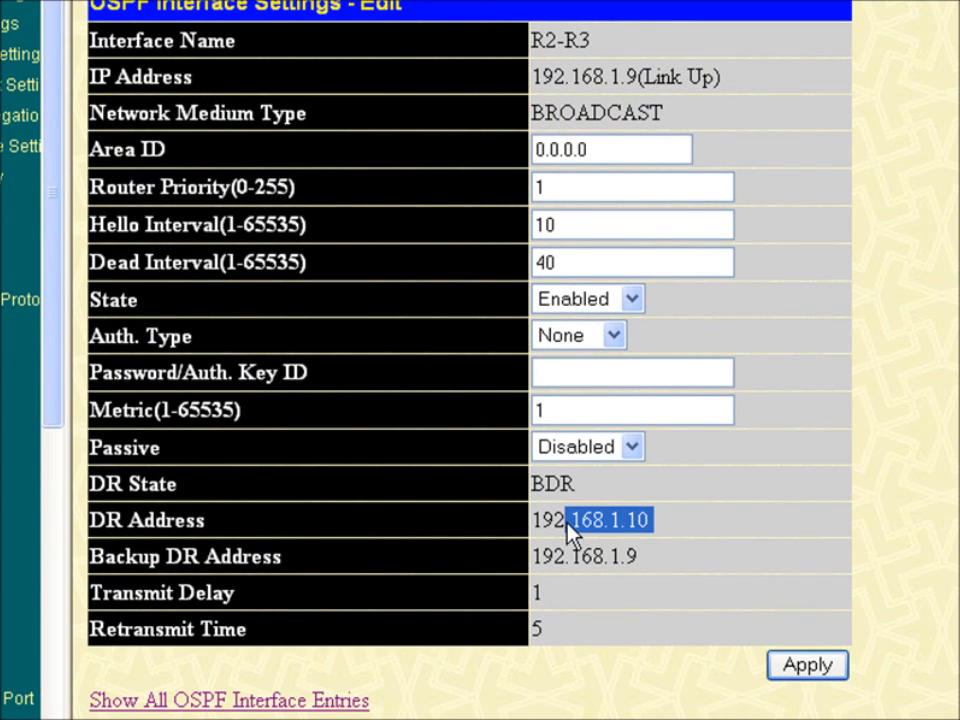
drag(675, 527, 545, 530)
click(647, 565)
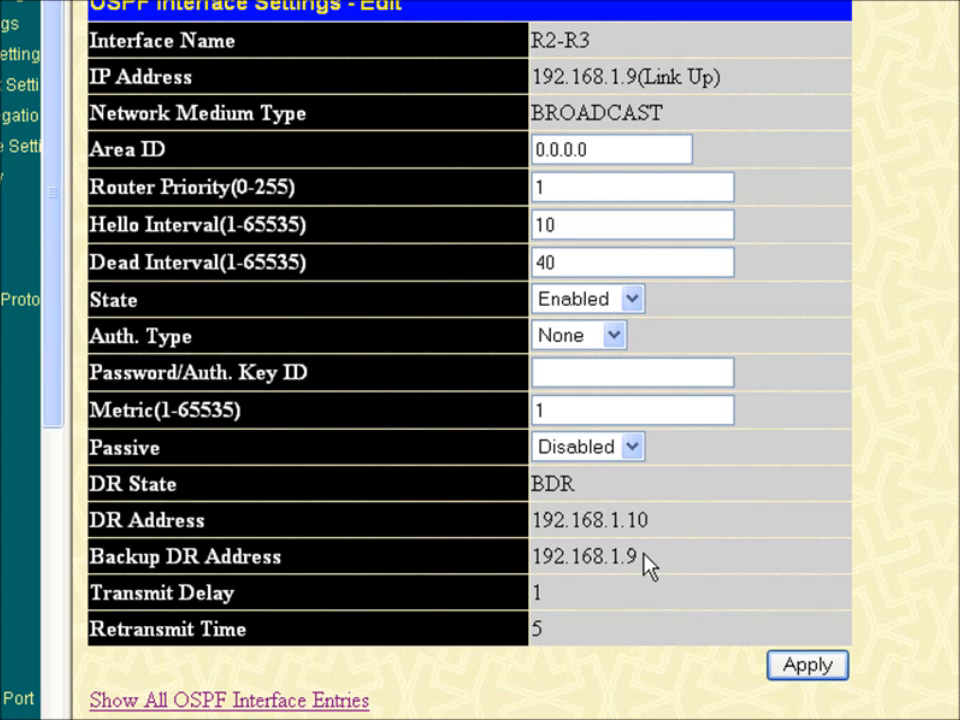
click(547, 563)
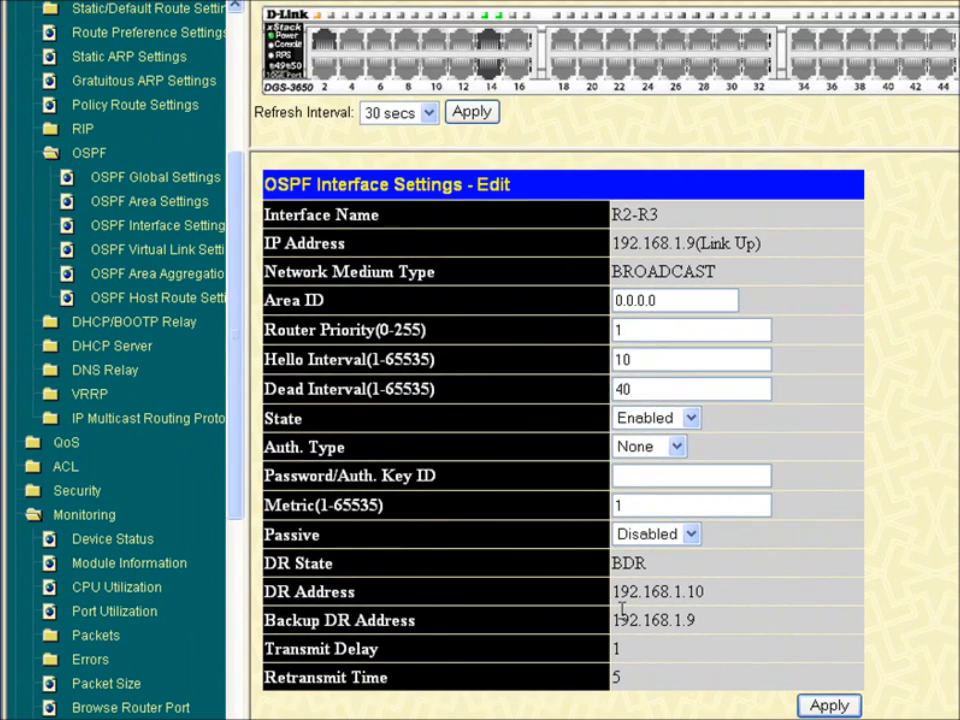
Step: Switch to R3 and open the OSPF settings of its interface R3-R2
key(alt+Tab)
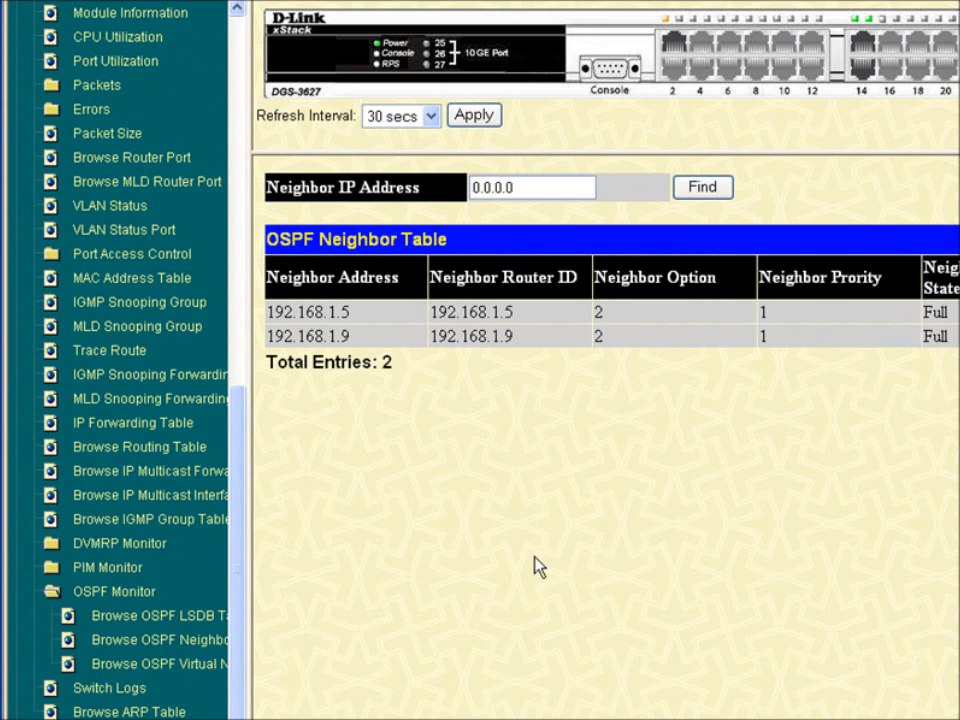
scroll(231, 495, up, 1)
drag(231, 490, 236, 334)
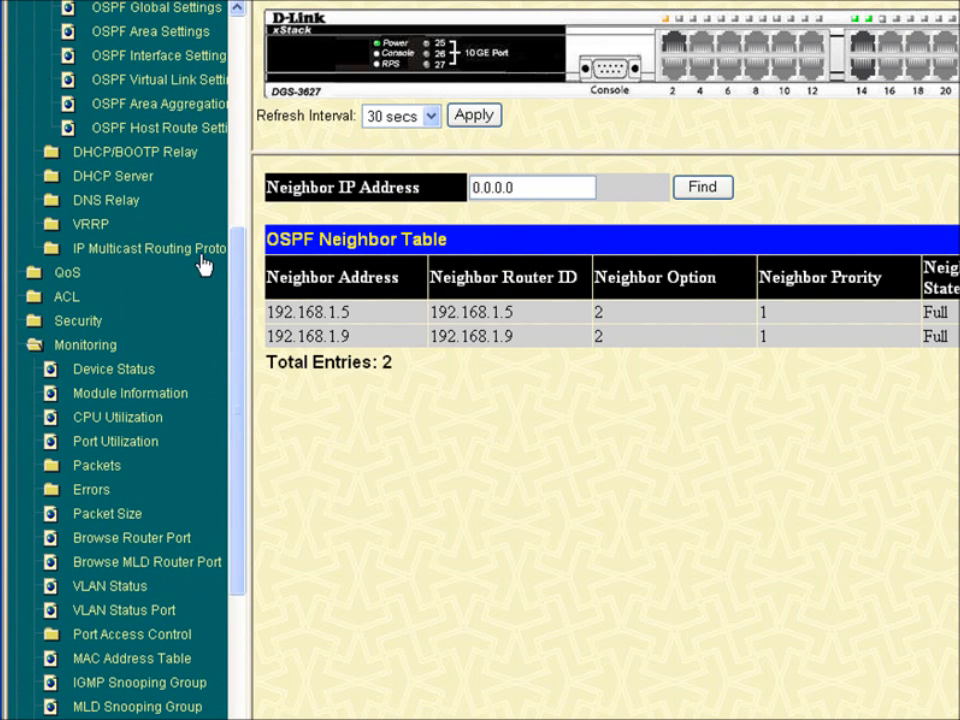
click(162, 58)
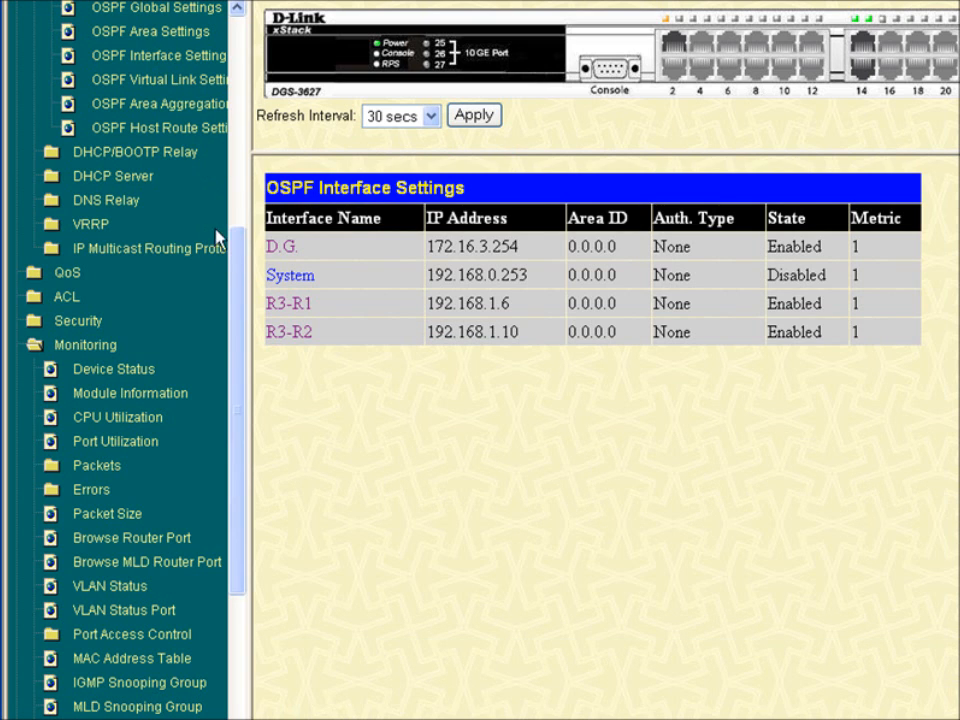
click(291, 333)
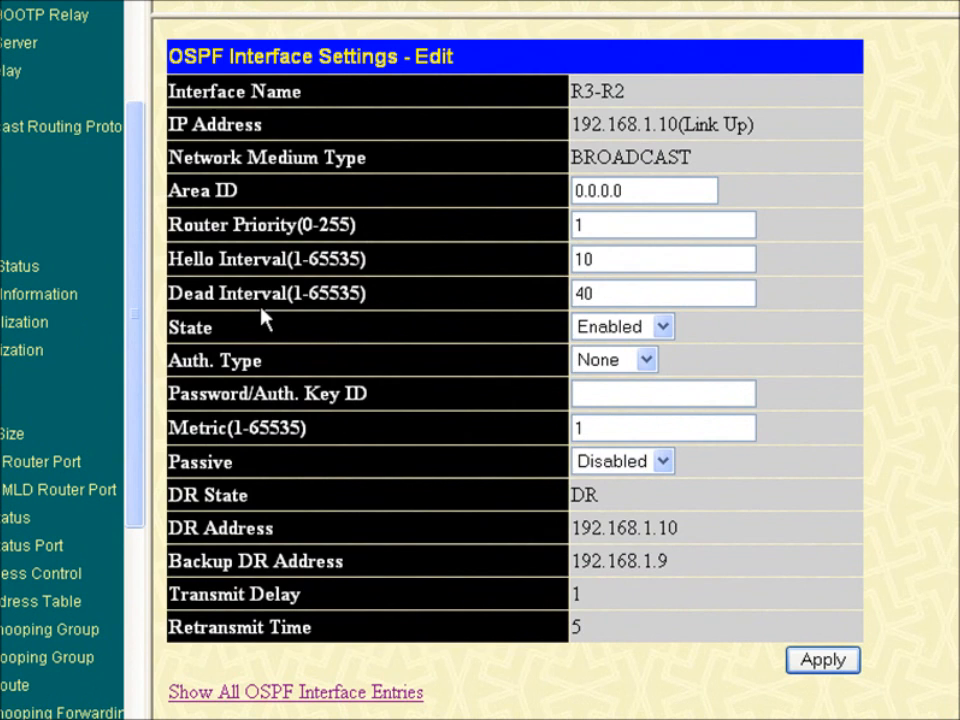
Step: Examine the DR address and backup DR address of interface R3-R2, and return to the list of all OSPF interface entries
drag(686, 530, 580, 528)
double_click(614, 502)
drag(694, 524, 597, 526)
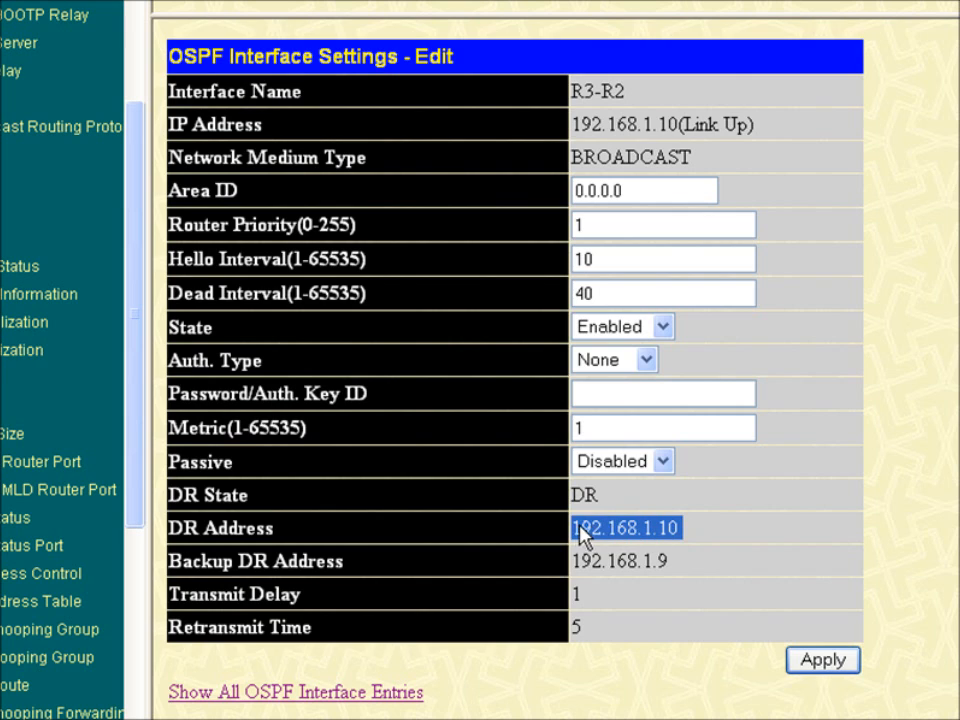
drag(683, 563, 583, 561)
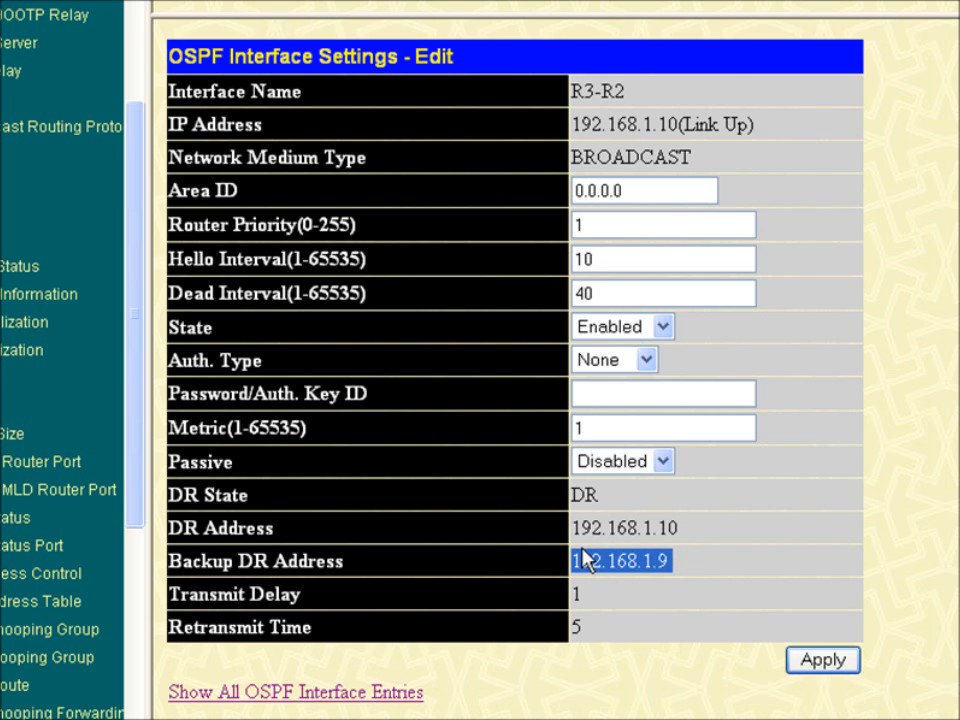
click(329, 697)
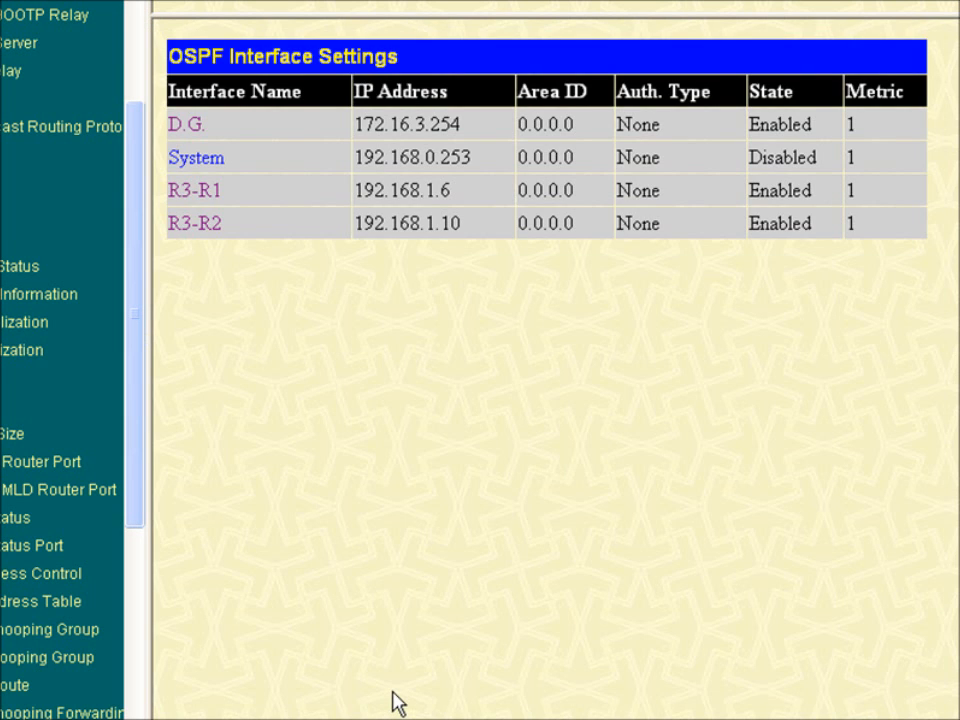